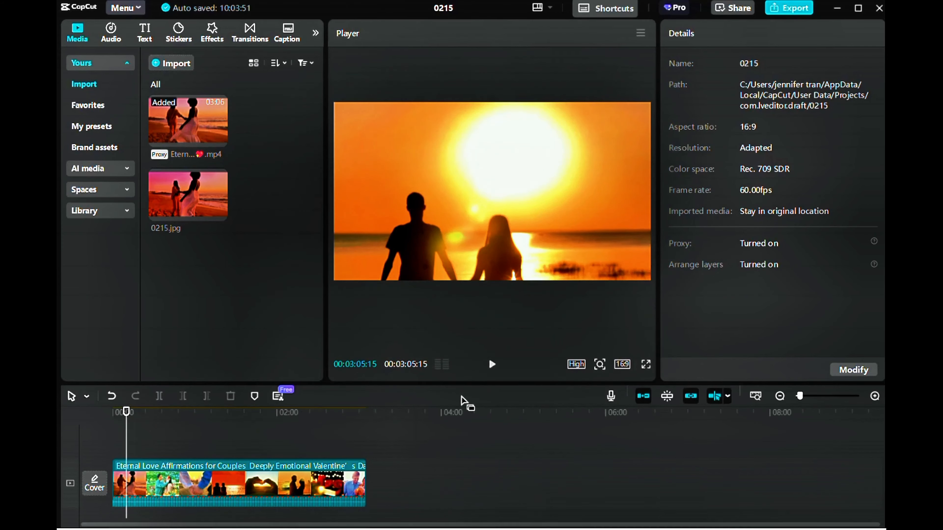
Preview the video and park the playhead on the silhouetted couple against the cloudy sunset at about 00:00:34:23
click(492, 364)
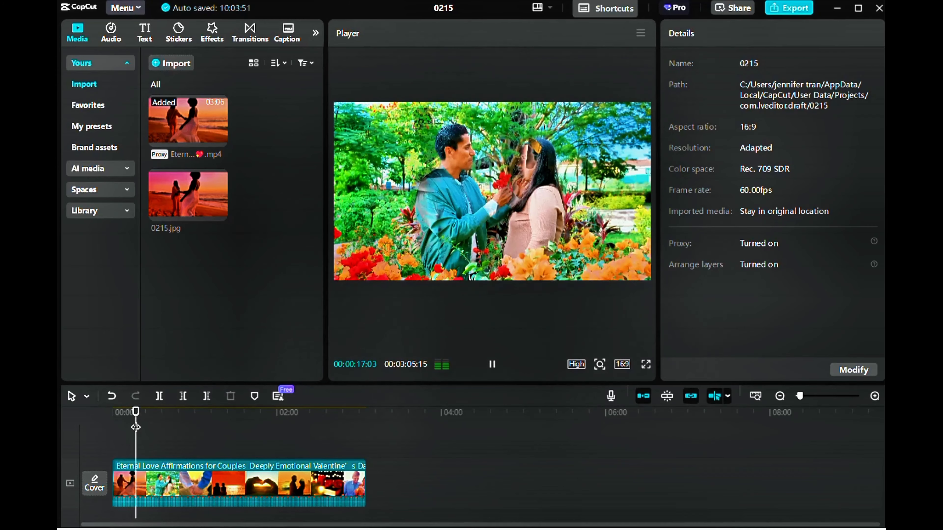
key(space)
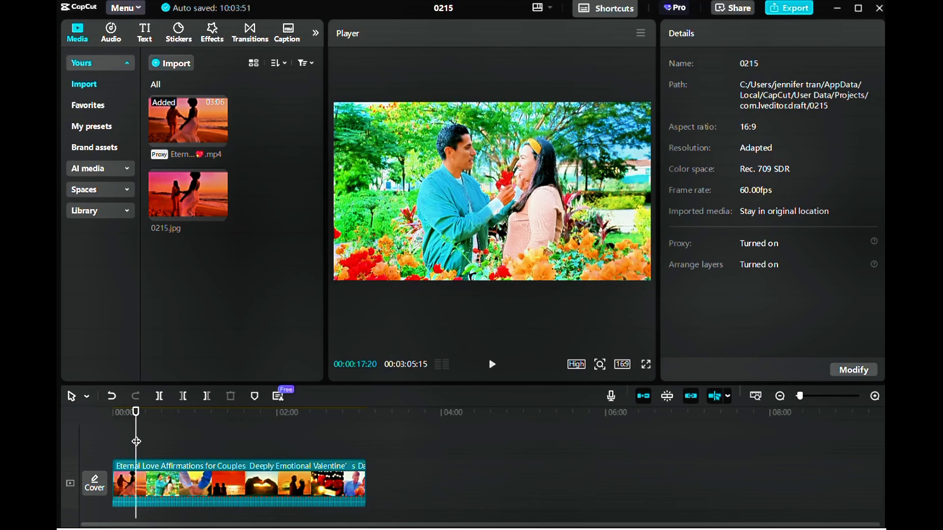
click(153, 448)
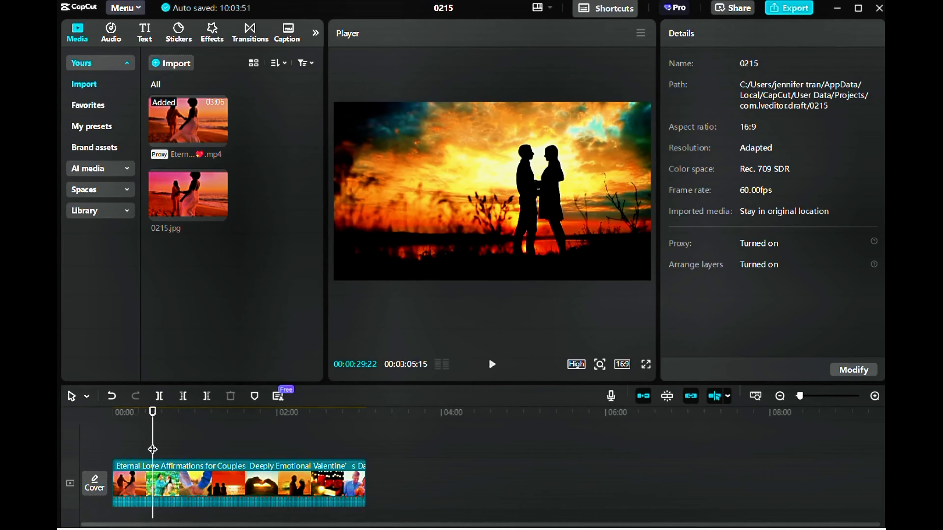
click(491, 366)
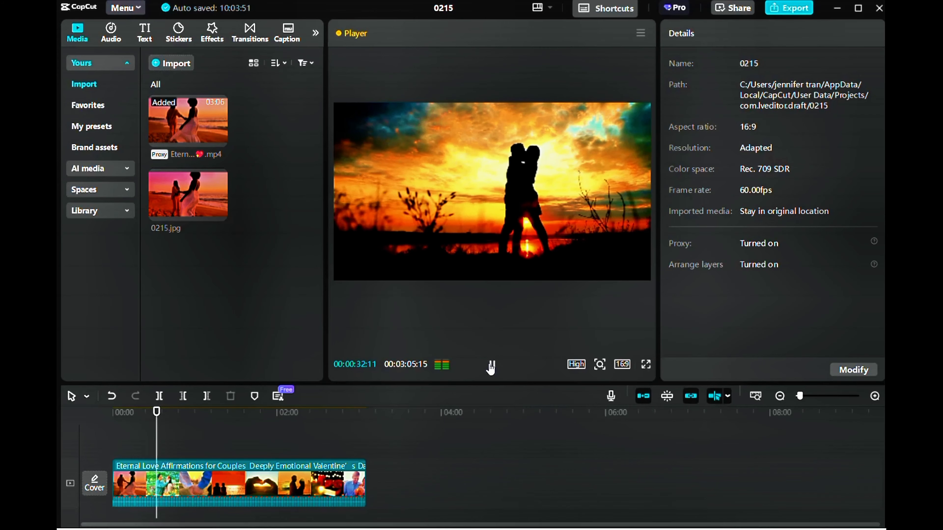
click(491, 366)
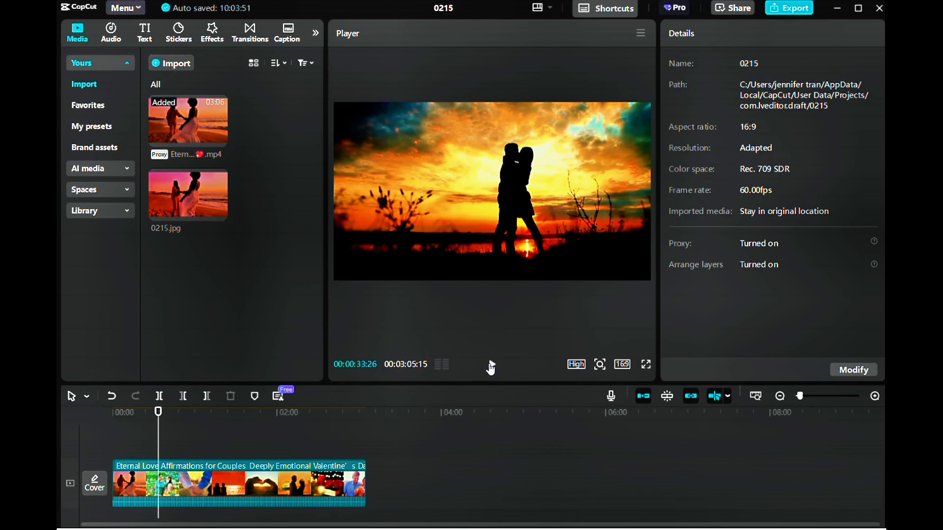
click(491, 366)
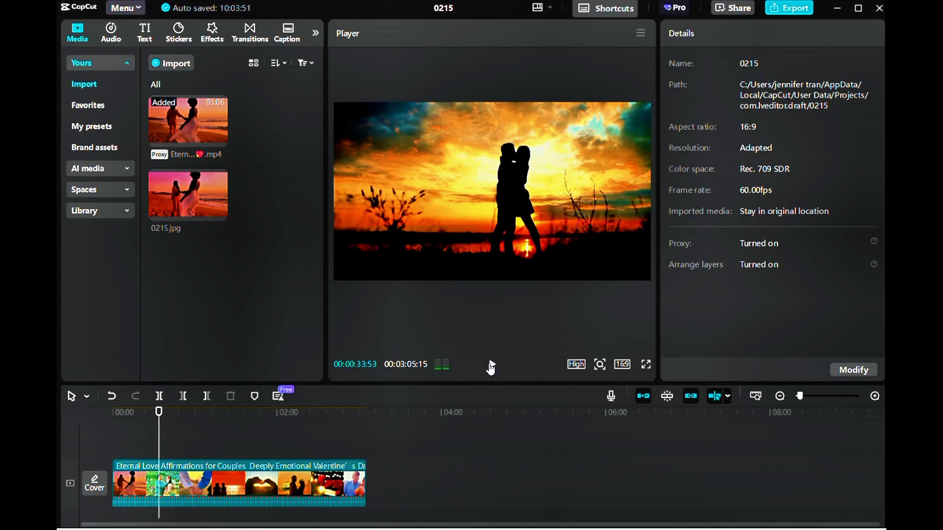
click(491, 367)
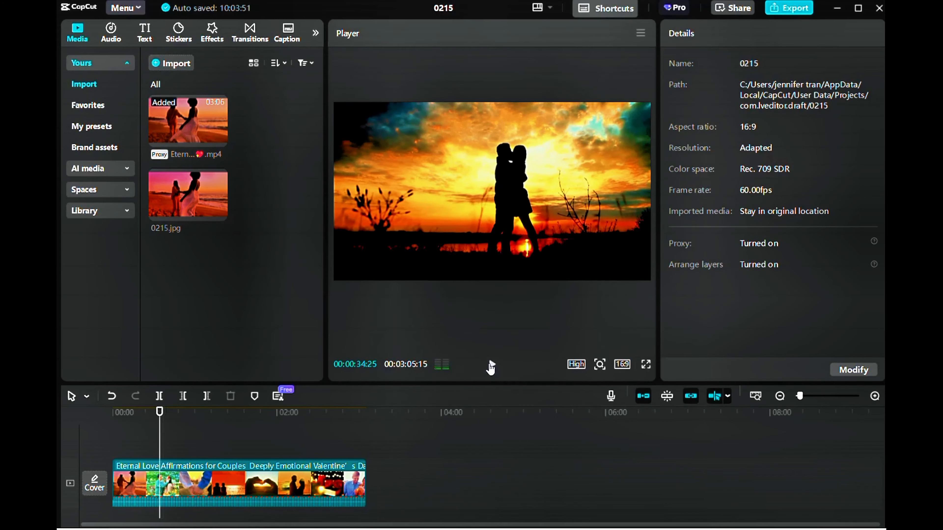
click(160, 435)
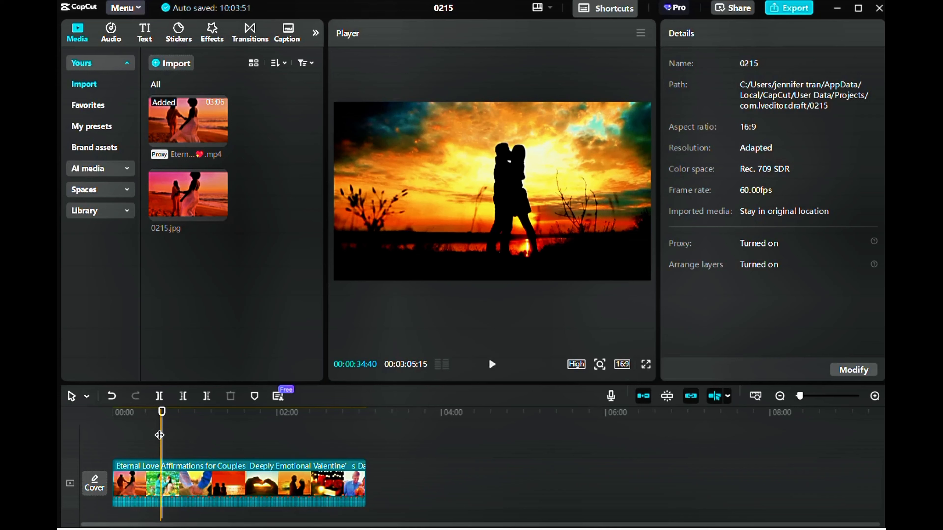
click(160, 436)
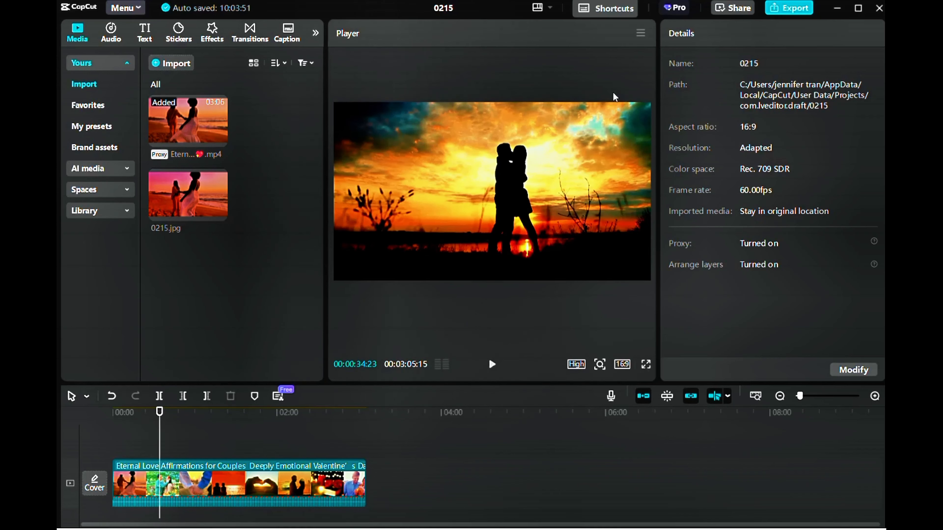
Export the current frame as the still image 0215(1) in 4K JPEG, with importing into the project enabled
click(646, 39)
click(637, 80)
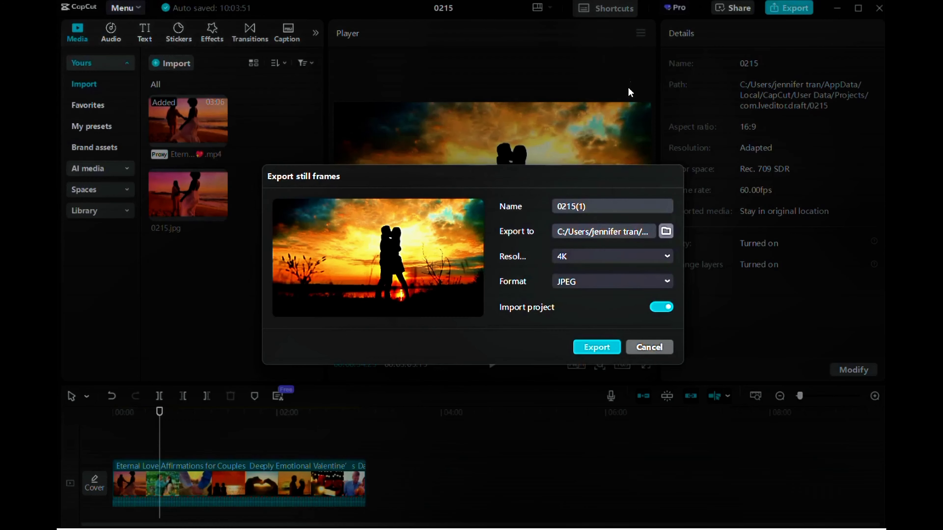
click(594, 348)
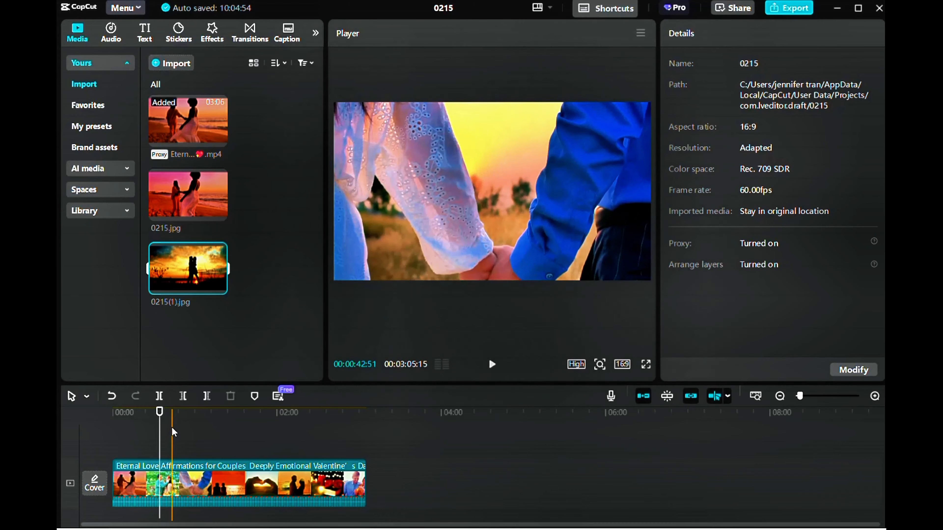
Preview the following scenes and park the playhead on the couple sitting by the red sea at 00:00:54:24
click(187, 431)
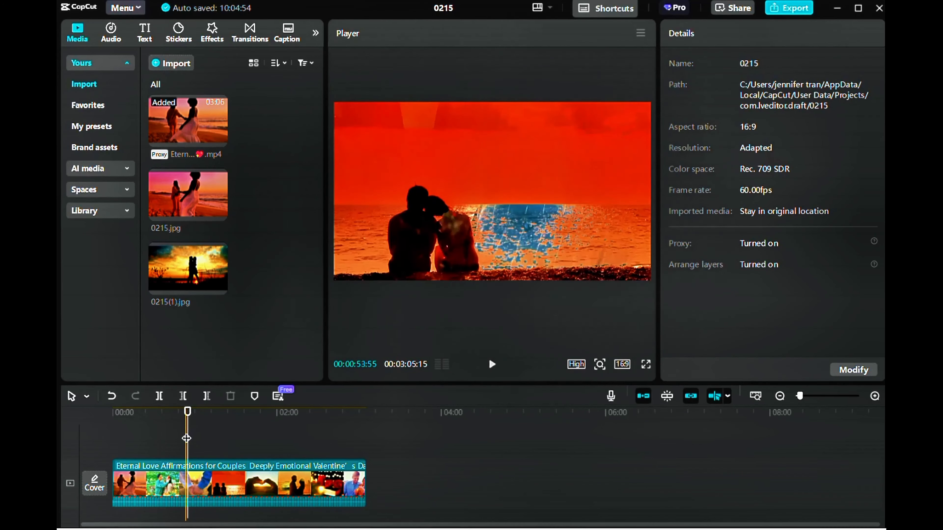
click(191, 440)
click(491, 365)
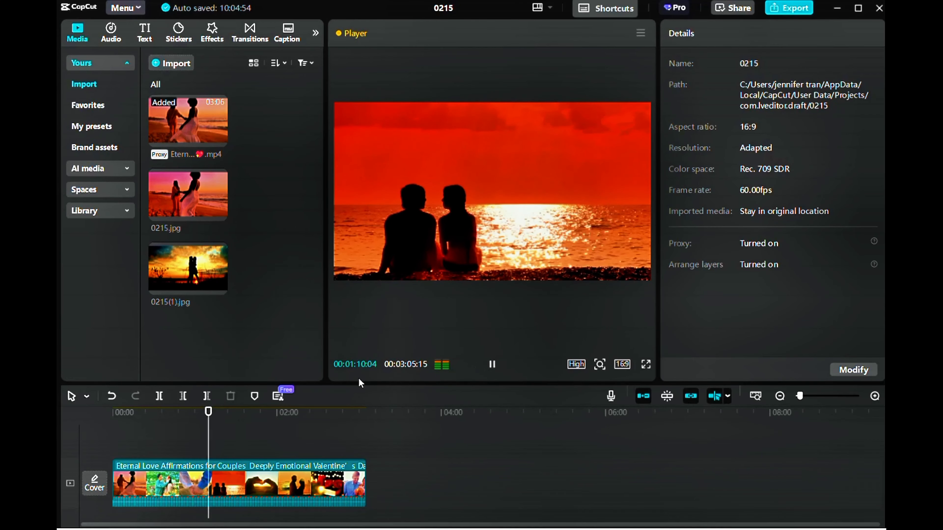
drag(209, 432, 185, 433)
click(493, 364)
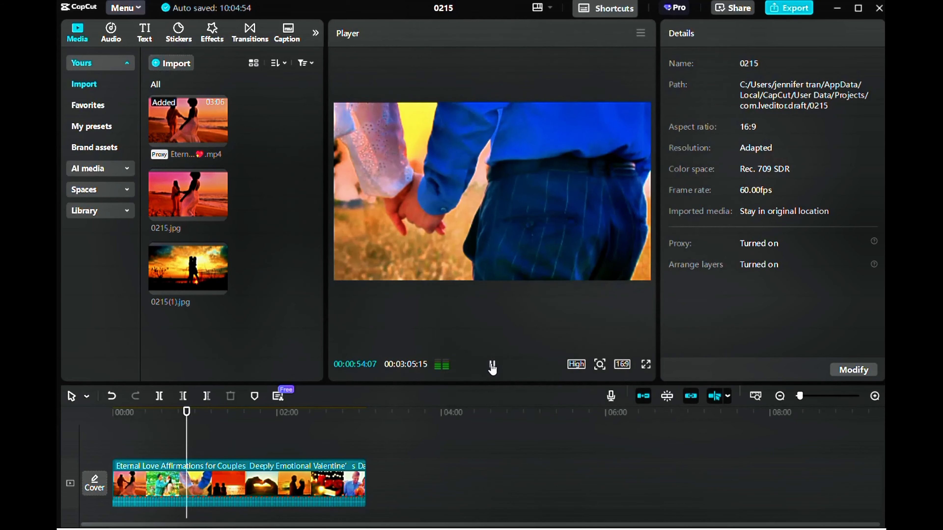
click(195, 428)
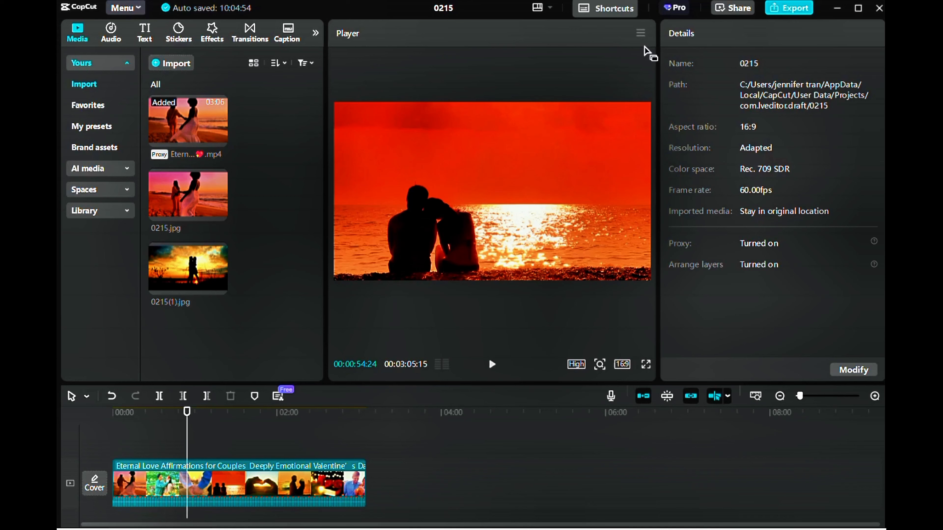
Export the seated couple frame as the still image 0215(2) in 4K JPEG, imported into the project
click(641, 34)
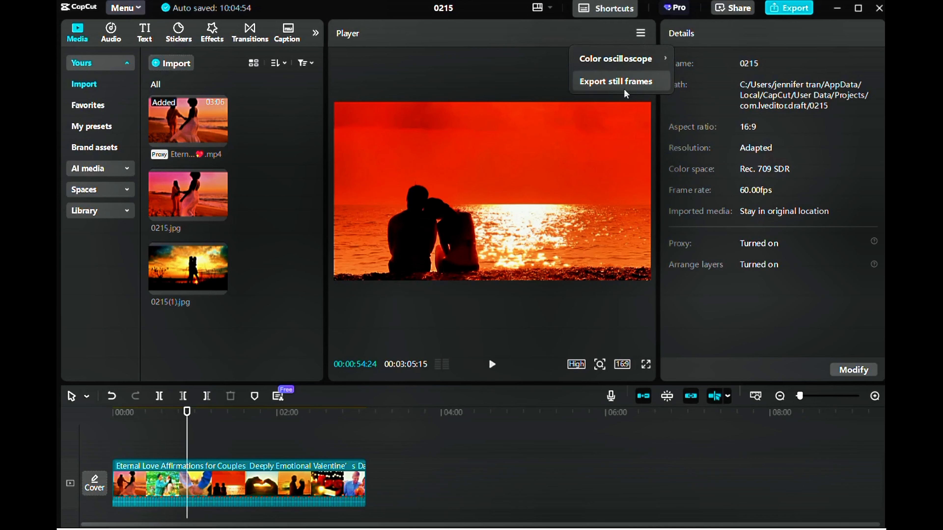
click(625, 93)
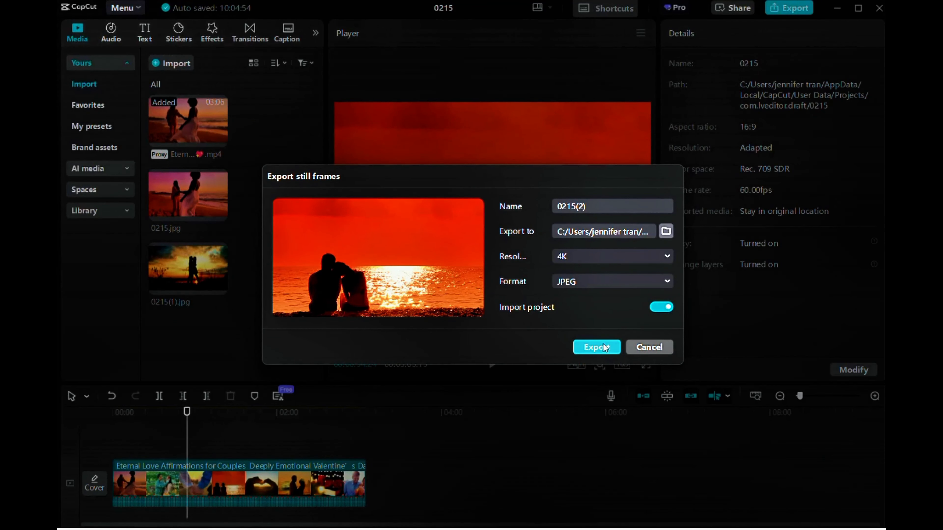
click(605, 347)
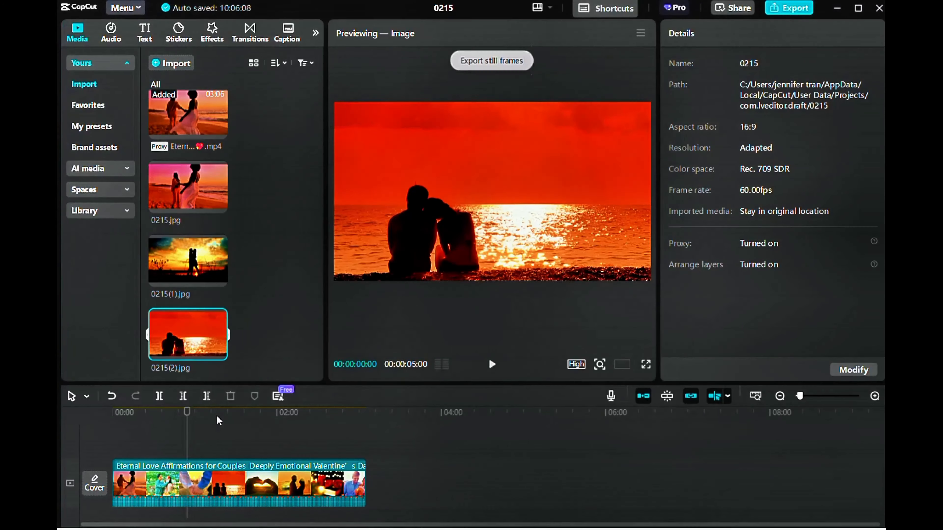
Examine the later scenes of the video, between about 1:15 and 1:50, for more frames suitable as stills
click(216, 418)
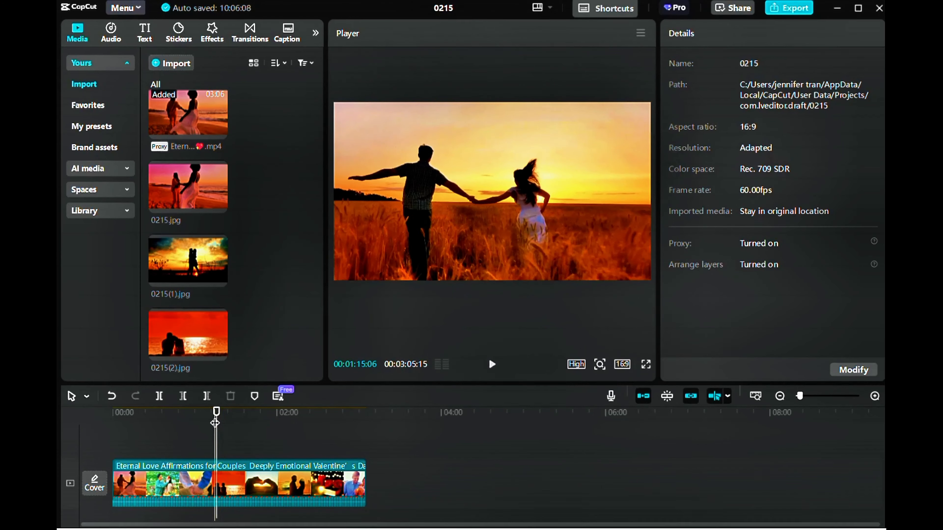
drag(215, 423, 239, 432)
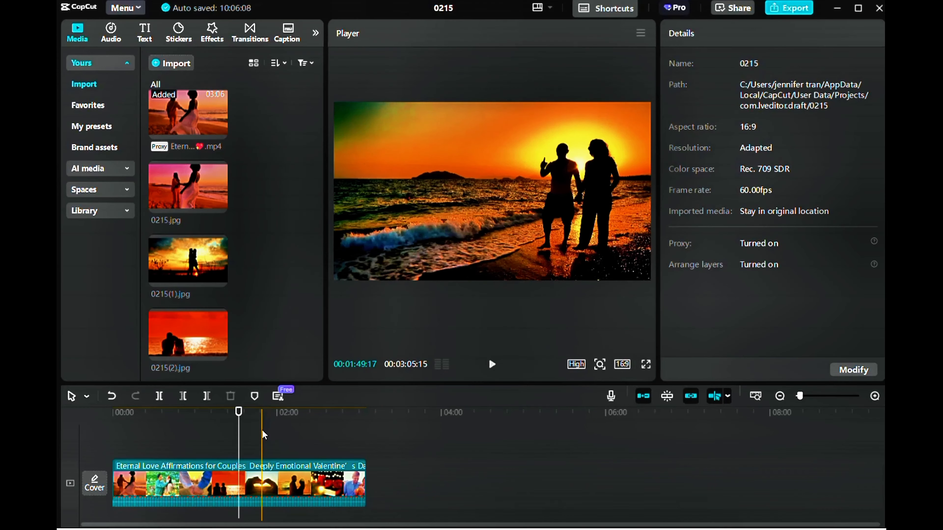
click(262, 430)
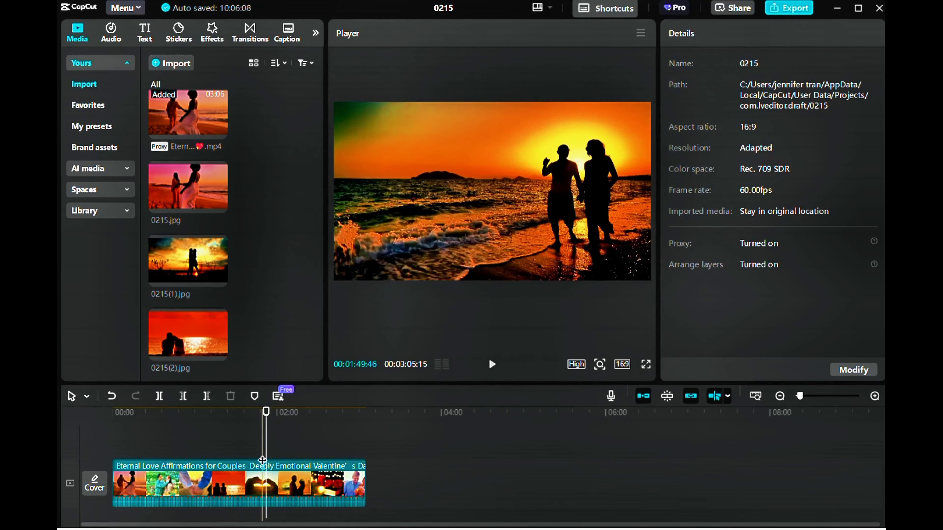
click(258, 448)
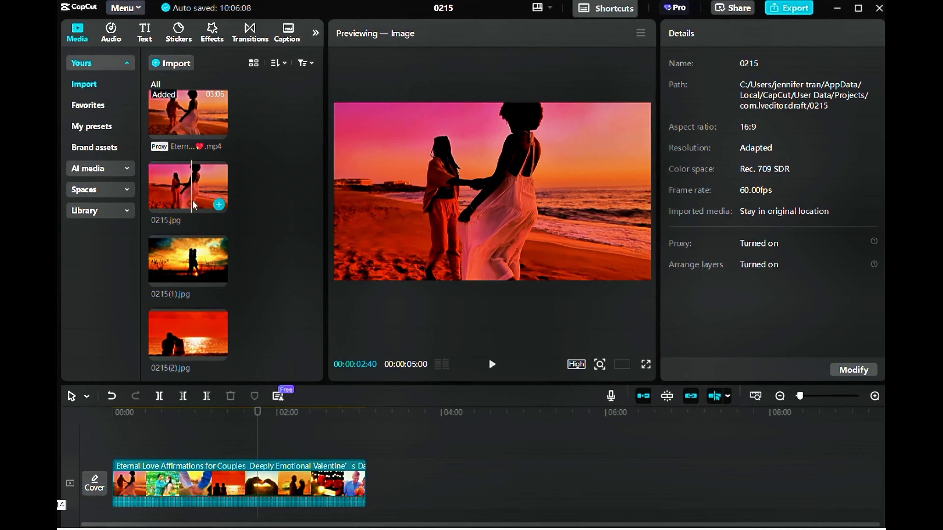
Add the still image 0215.jpg to the main track after the end of the video
click(198, 193)
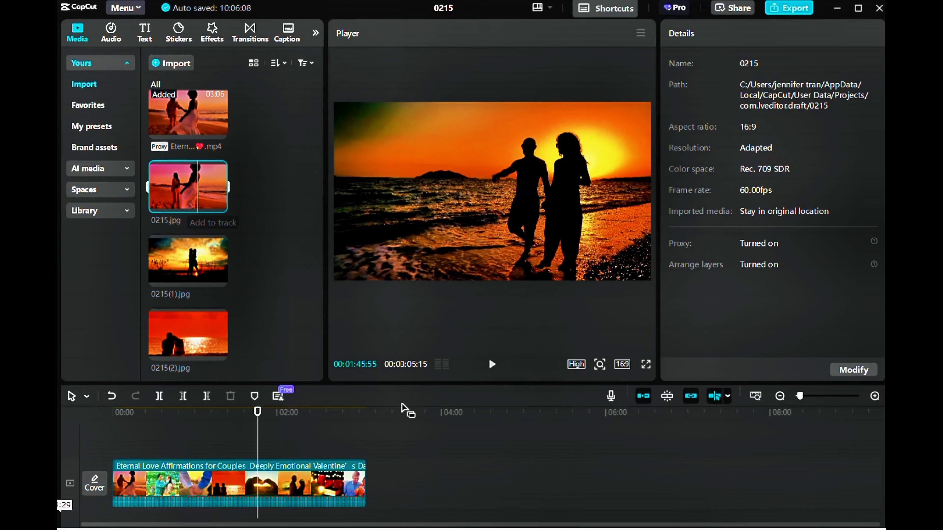
click(362, 429)
click(187, 186)
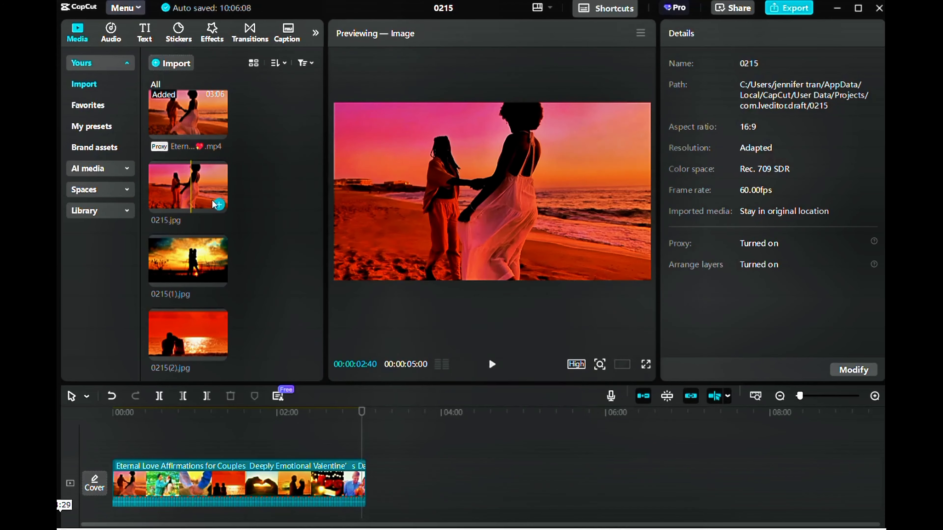
click(222, 205)
Add a default text clip over the 0215.jpg still at 00:03:08:15
click(370, 438)
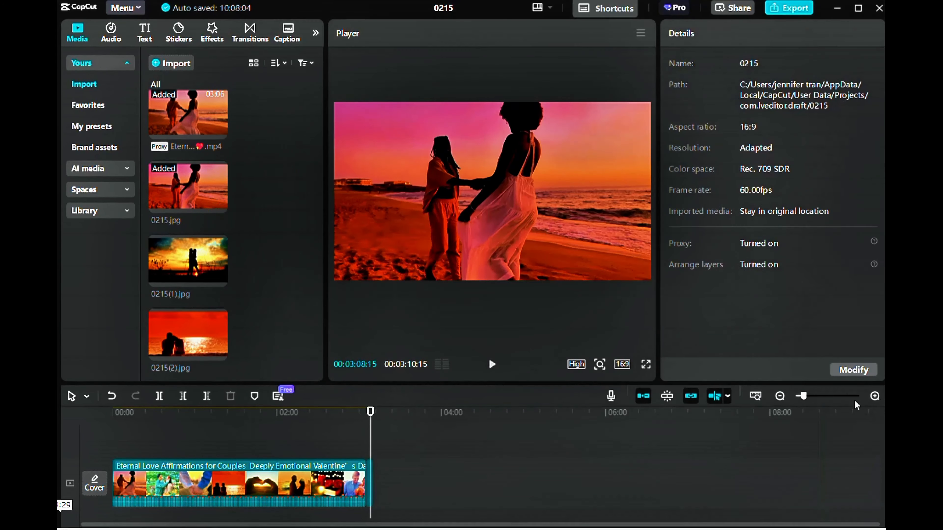
click(812, 398)
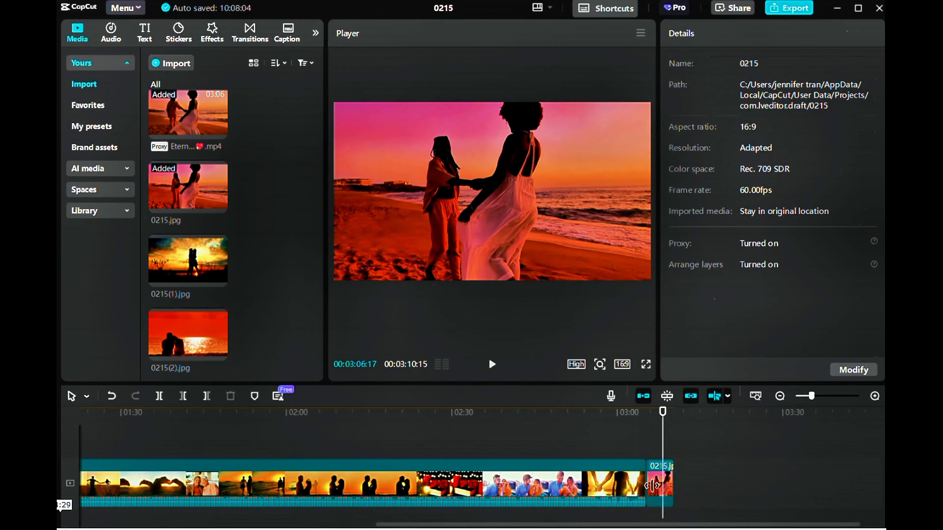
click(657, 483)
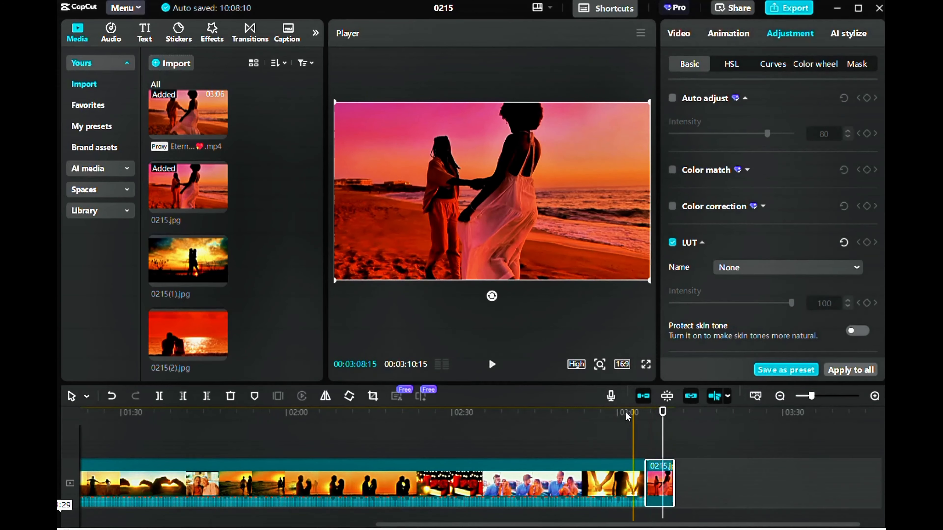
click(146, 34)
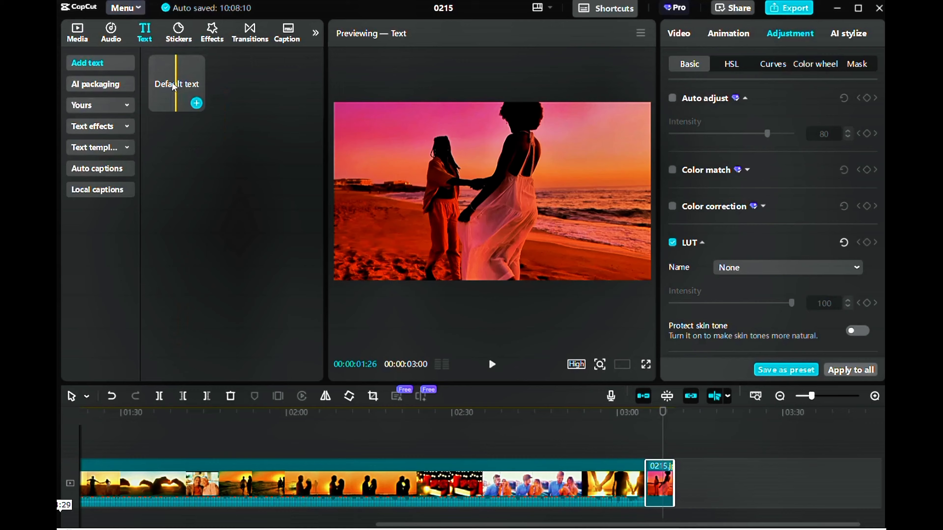
click(190, 99)
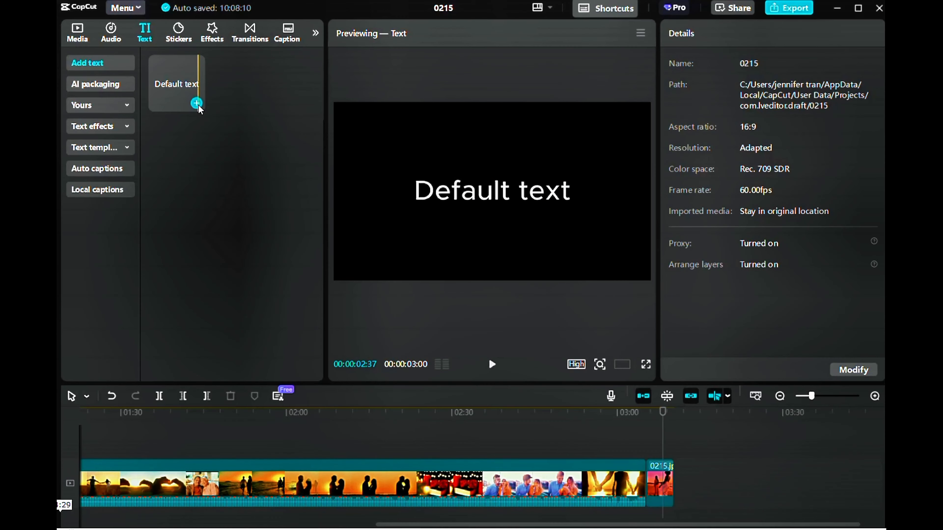
click(196, 104)
Replace the default wording of the new text clip with "Eternal Love"
click(504, 196)
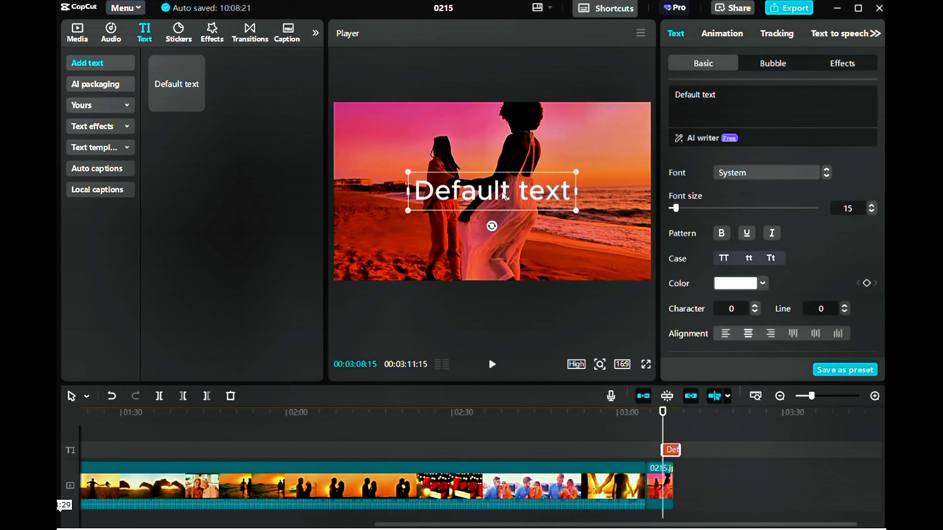
click(734, 36)
click(676, 33)
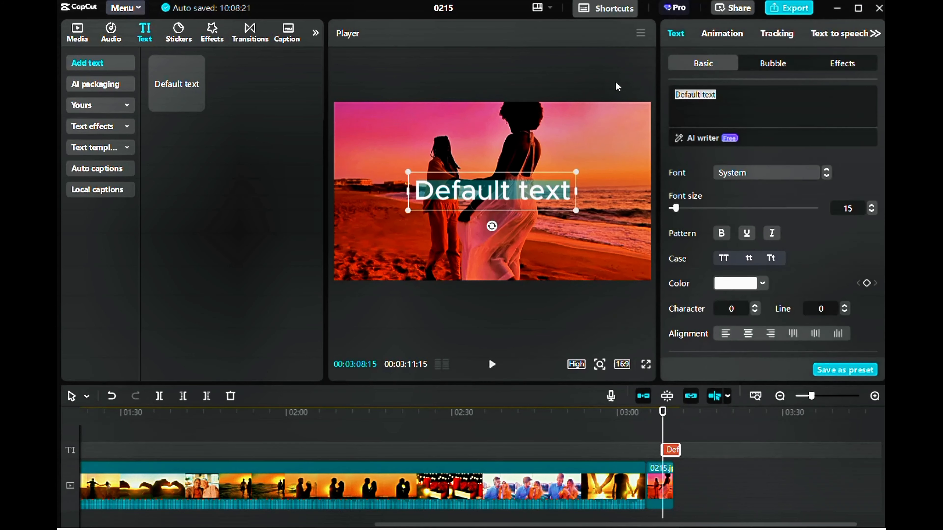
text(Eternal L)
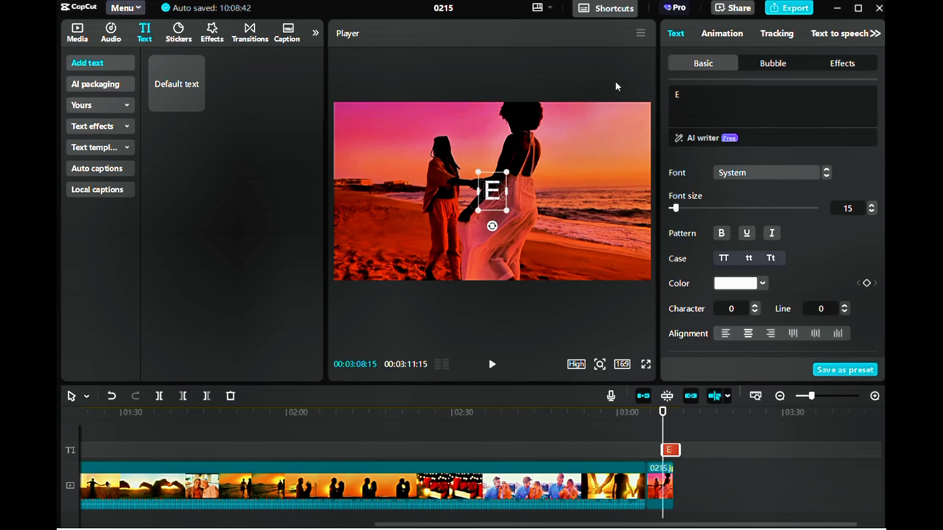
text(ove)
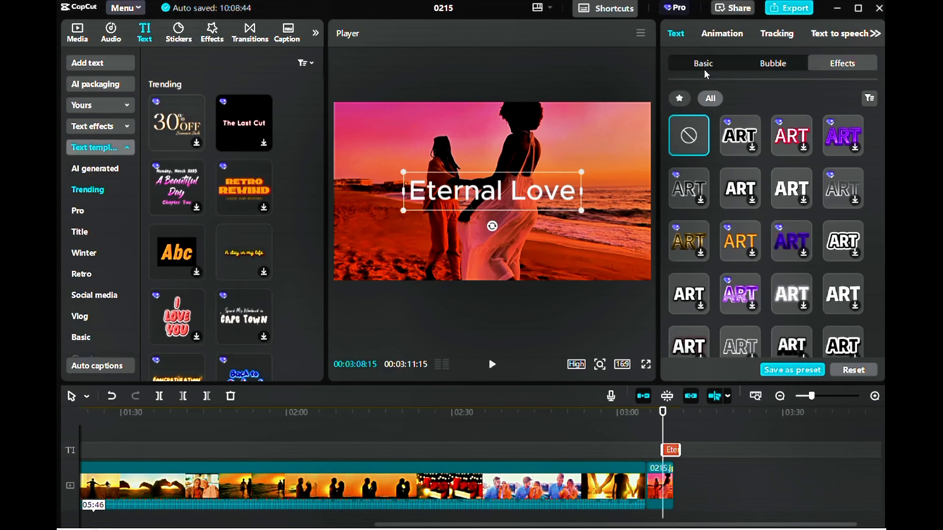
Search the fonts for Times New Roman and apply Times New Roman Bold to the "Eternal Love" text
click(703, 63)
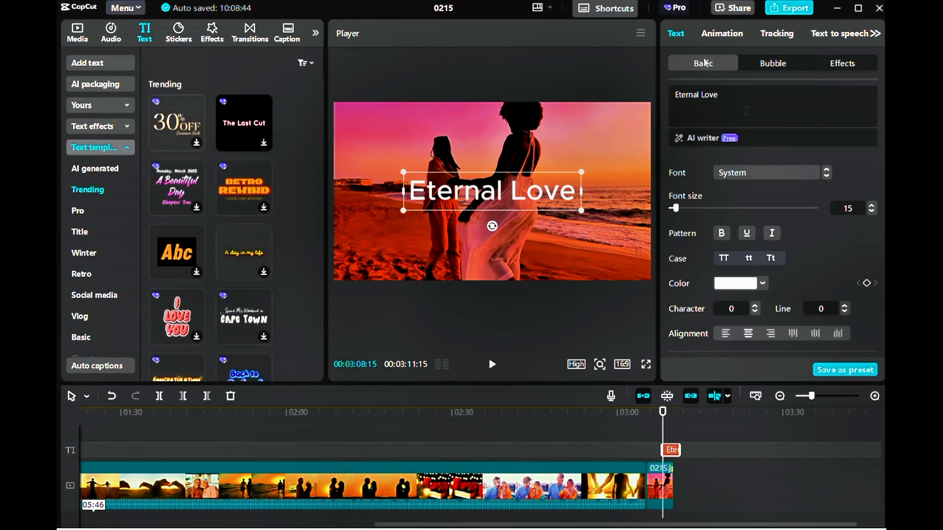
click(759, 181)
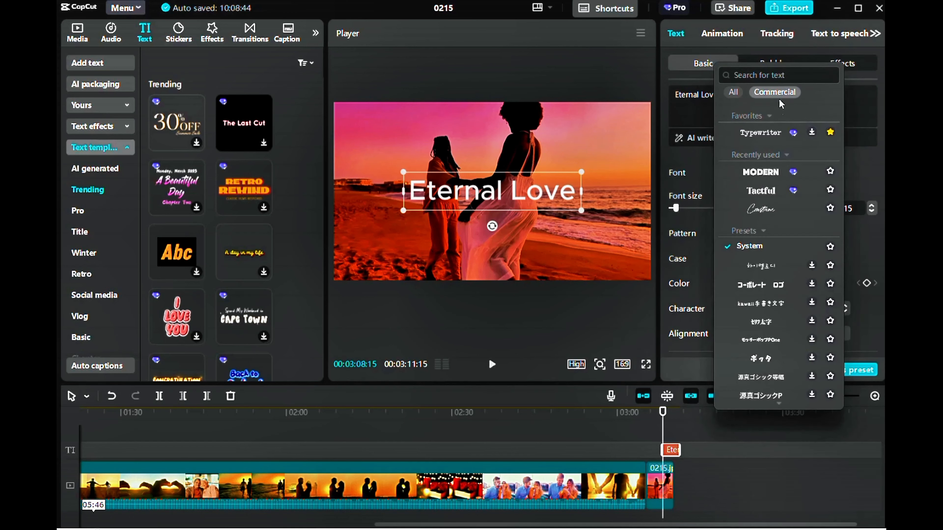
click(779, 77)
text(Times)
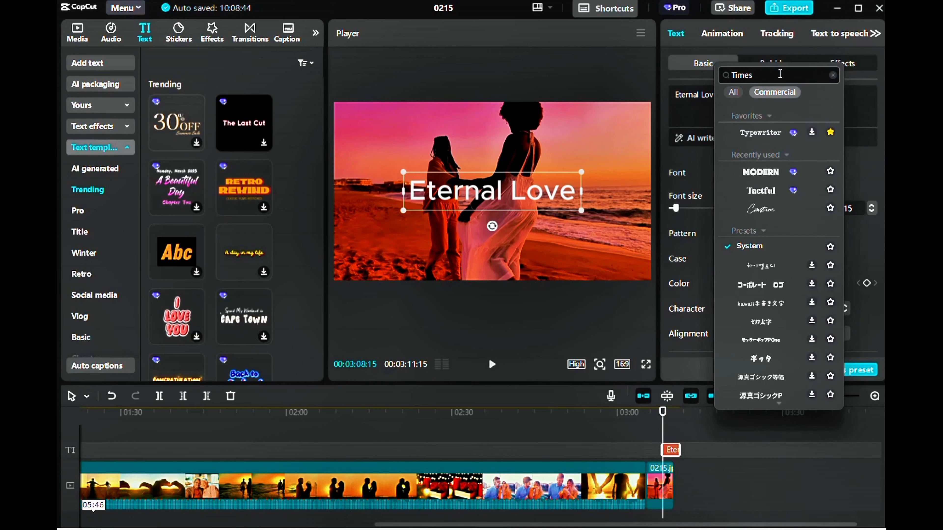
text( New Roman)
key(Return)
click(775, 133)
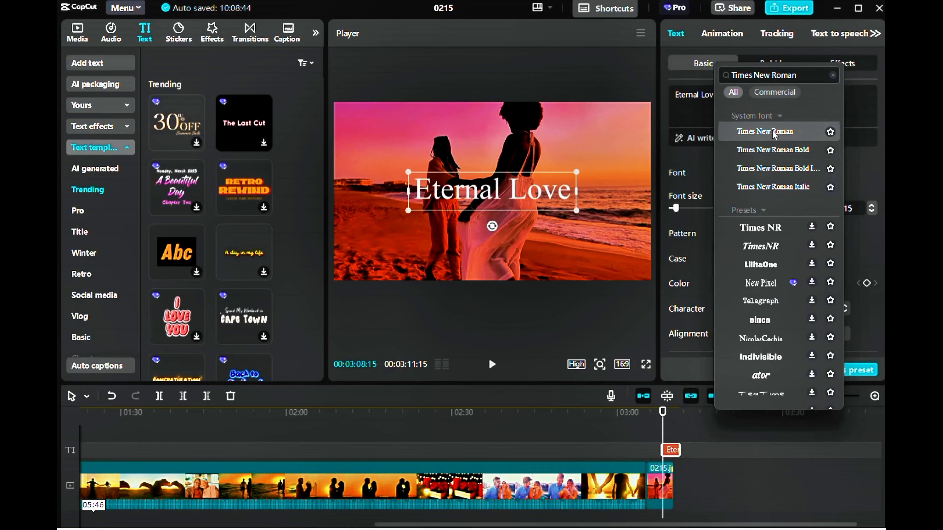
click(775, 151)
click(774, 150)
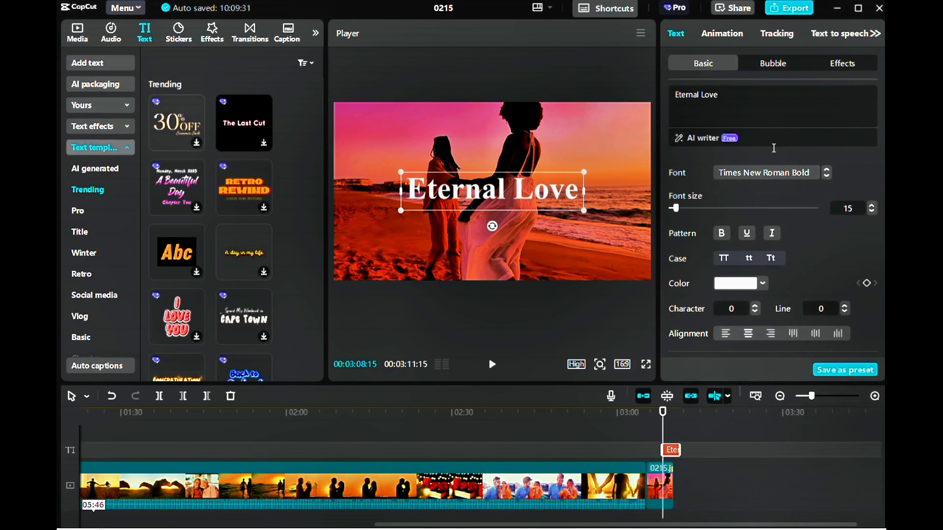
Move the "Eternal Love" text to the lower middle of the still and turn on the bold pattern
drag(550, 194, 526, 230)
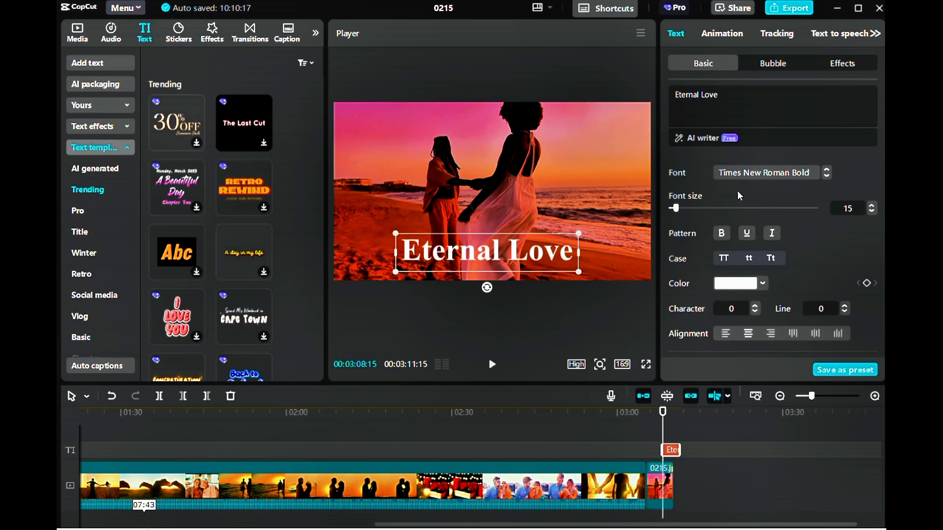
click(721, 234)
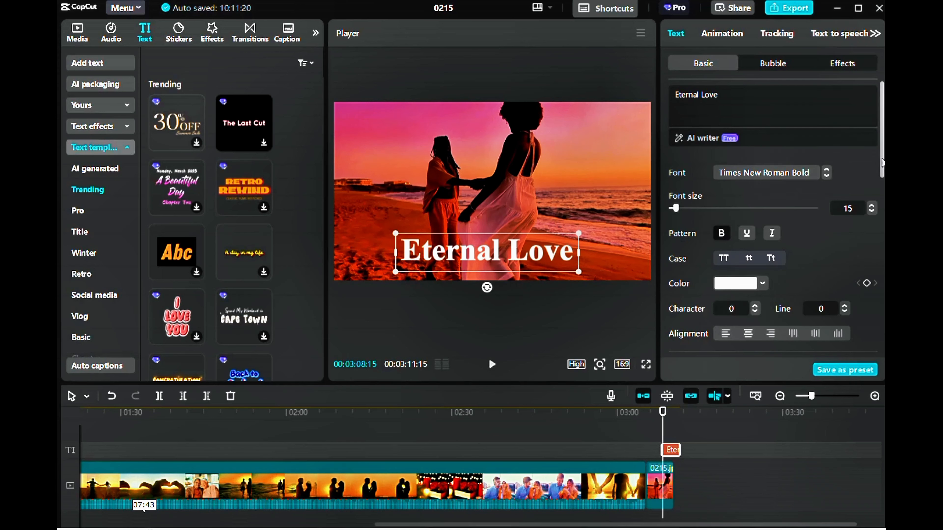
Apply the white preset style with a black outline to the text and set its stroke thickness to 15
drag(882, 162, 883, 216)
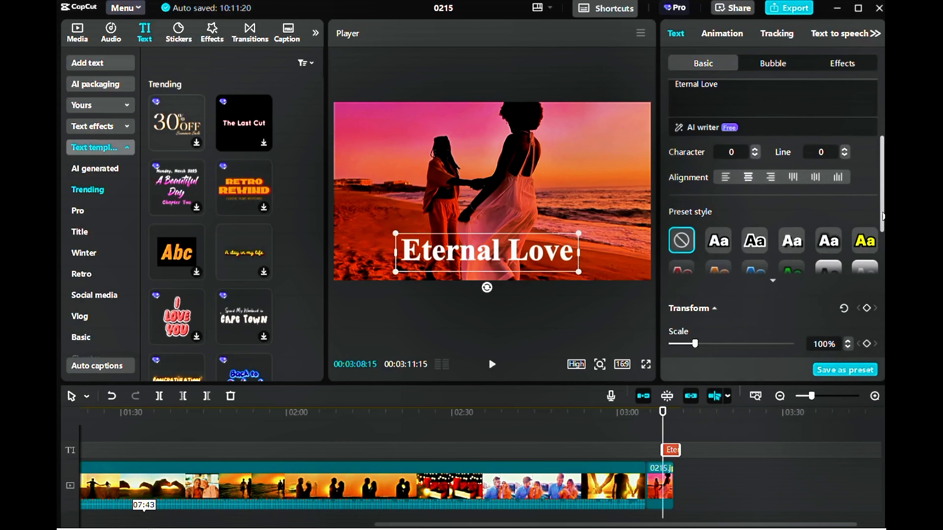
click(716, 241)
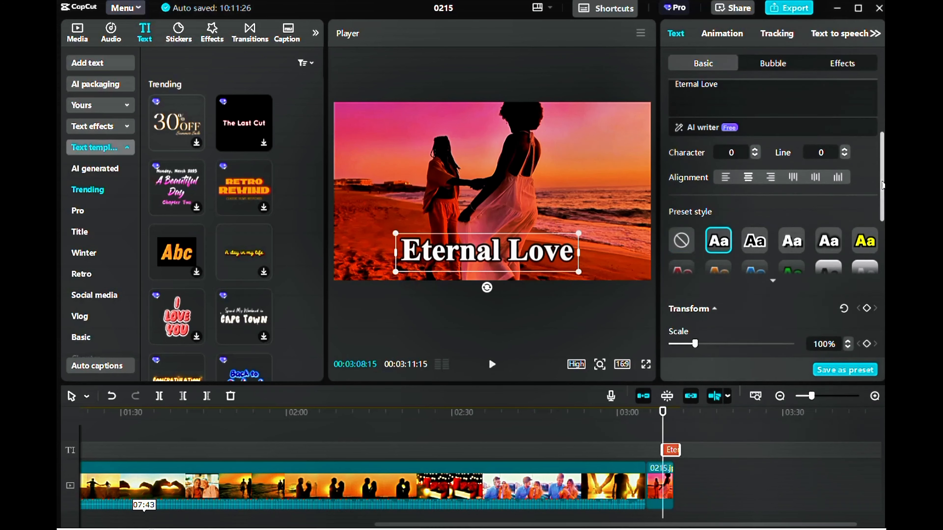
drag(883, 186, 883, 321)
click(699, 196)
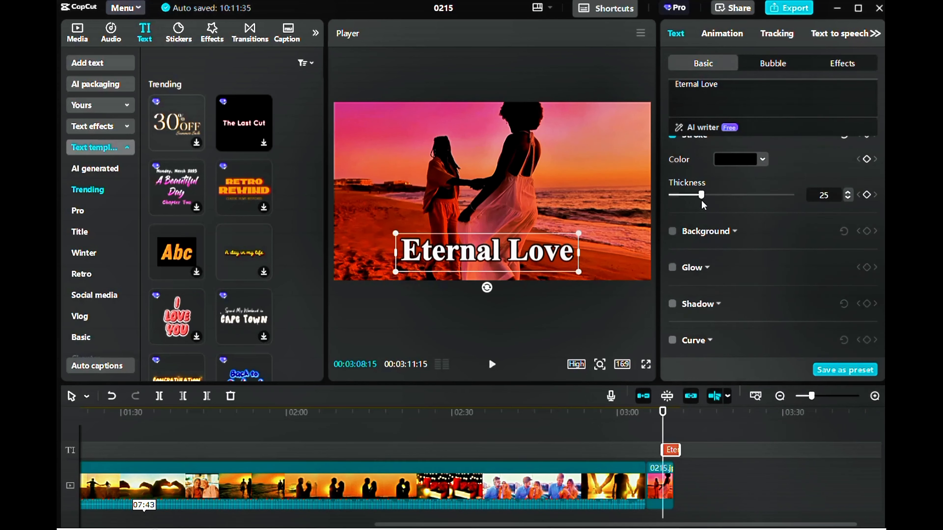
click(646, 365)
key(Escape)
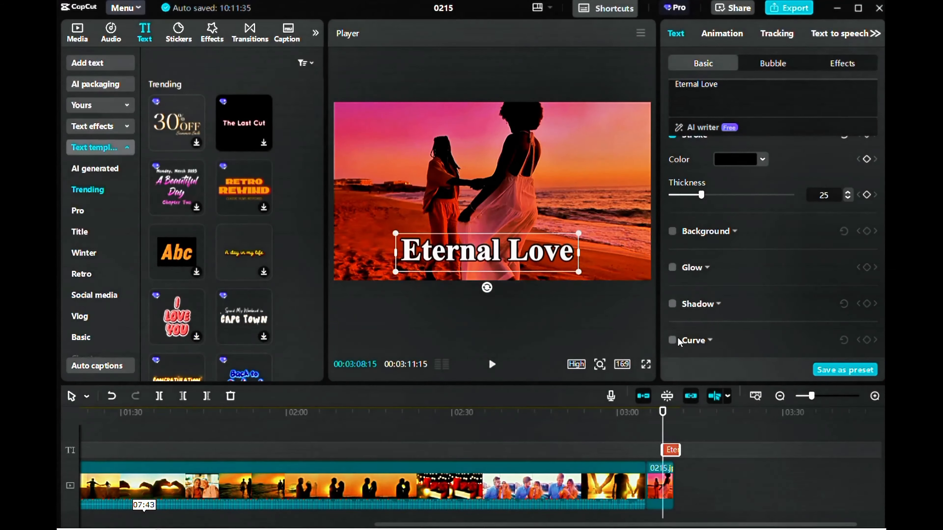
click(688, 196)
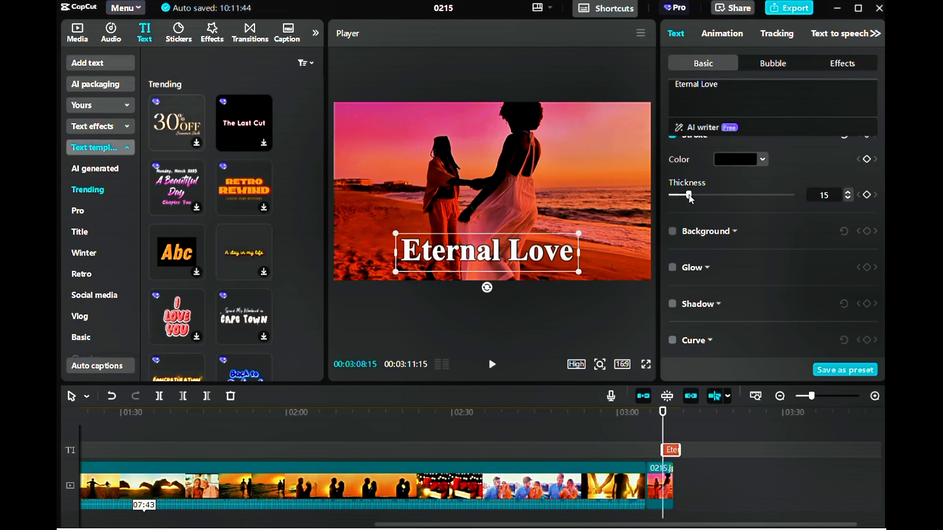
click(647, 364)
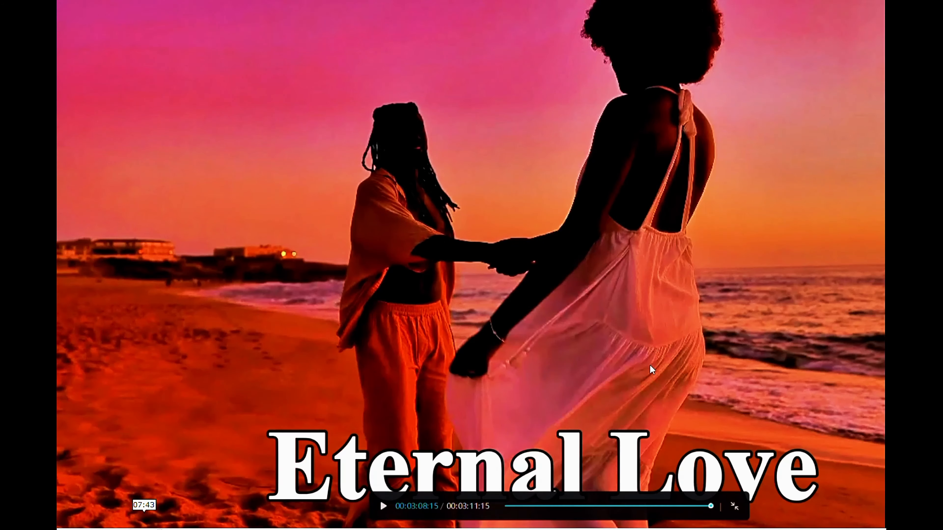
key(Escape)
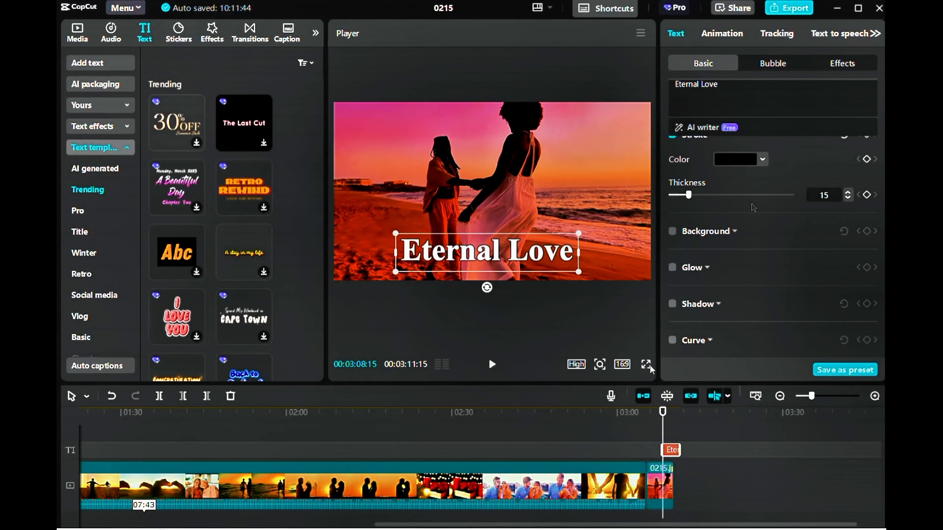
Change the text's stroke color to bright purple CB00FF after trying the dark pink swatches
click(756, 159)
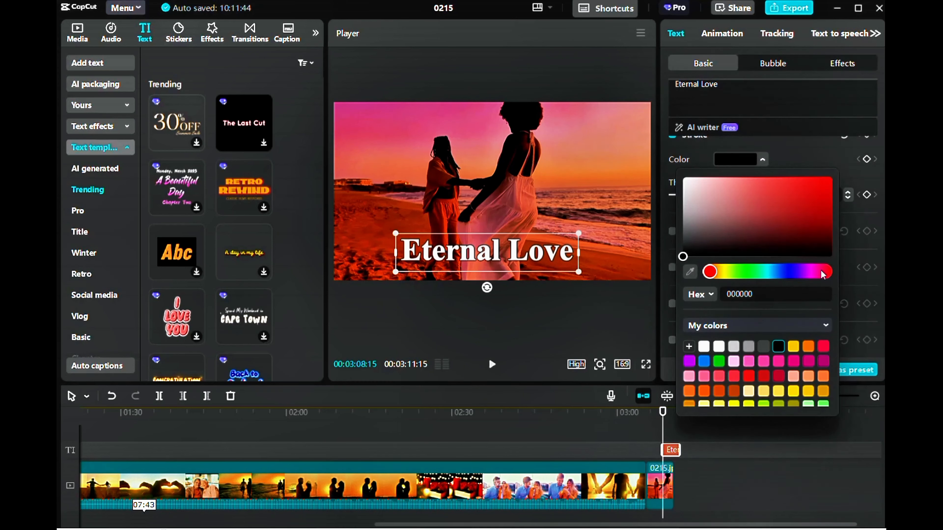
click(824, 361)
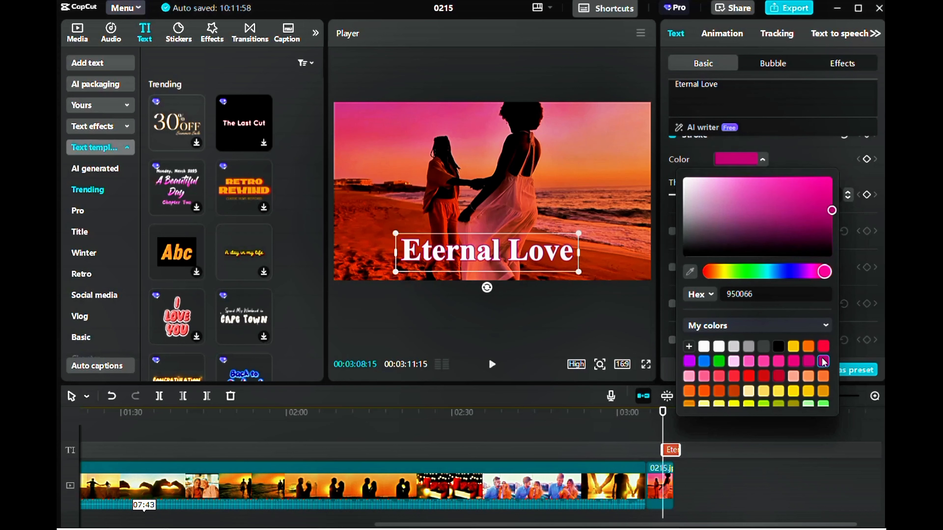
click(808, 363)
click(823, 361)
click(688, 361)
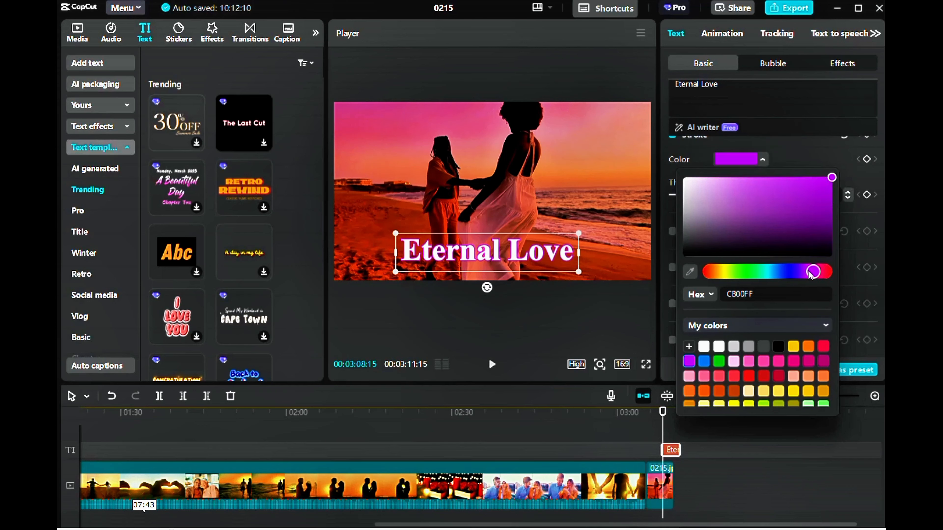
click(821, 145)
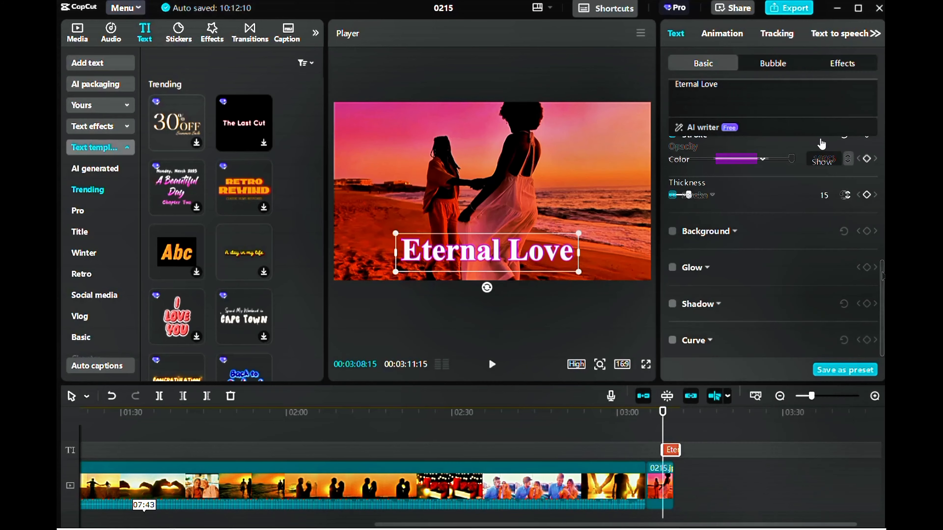
click(821, 144)
Add a purple glow to the "Eternal Love" text with intensity 53 and range 50
drag(879, 280, 873, 213)
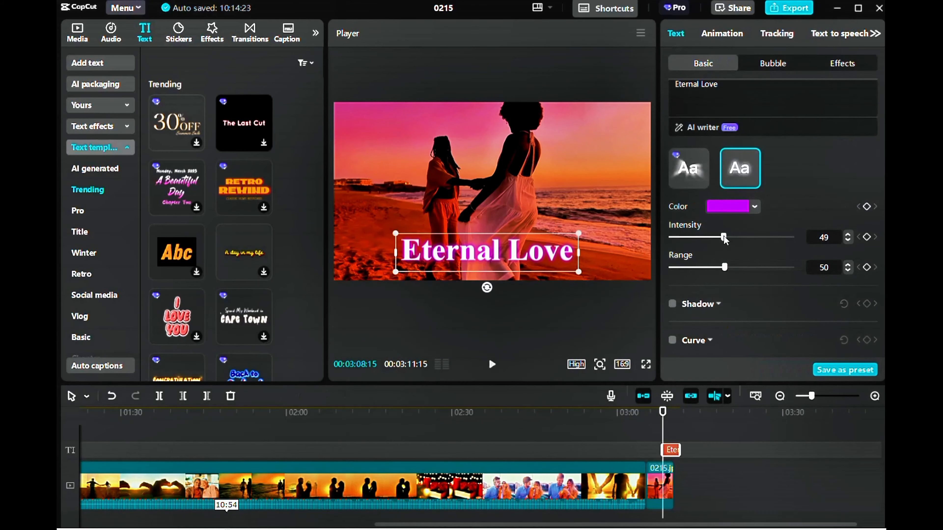
drag(725, 239, 726, 240)
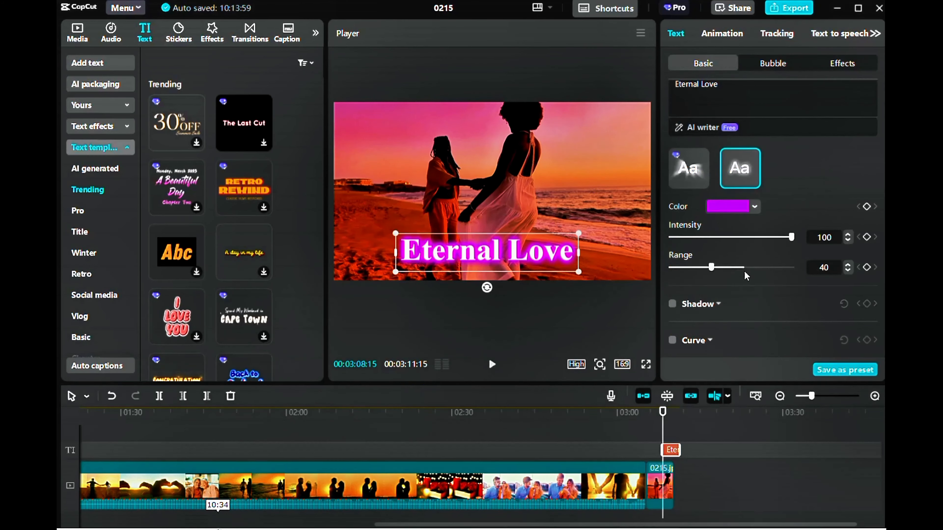
click(744, 269)
drag(745, 272, 725, 268)
click(725, 237)
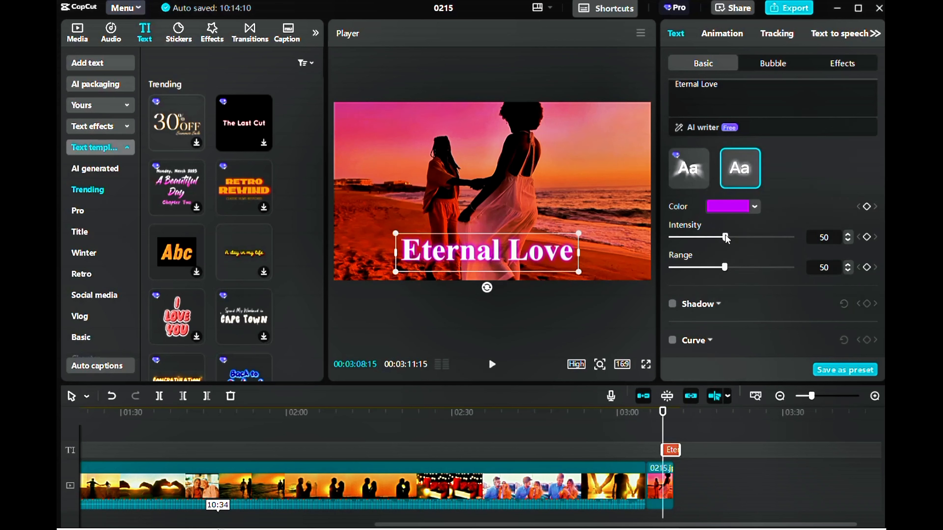
drag(725, 237, 759, 237)
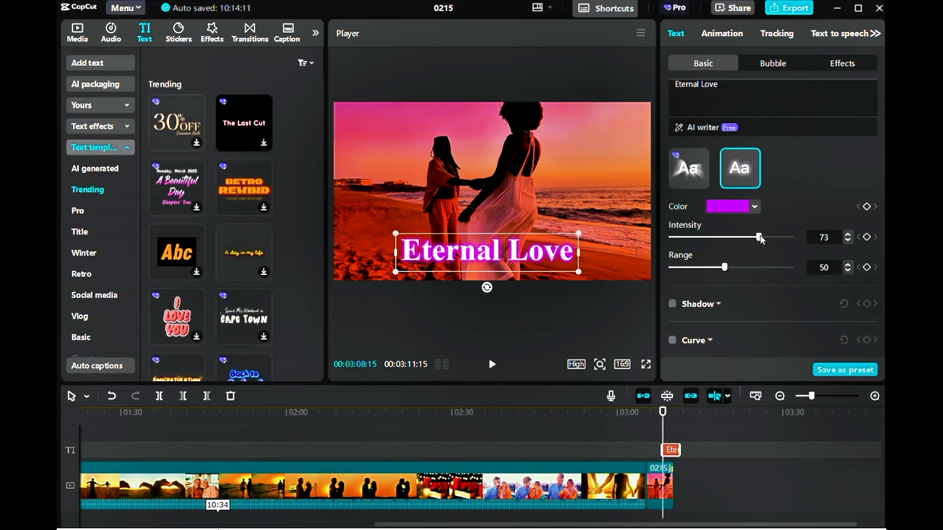
click(729, 237)
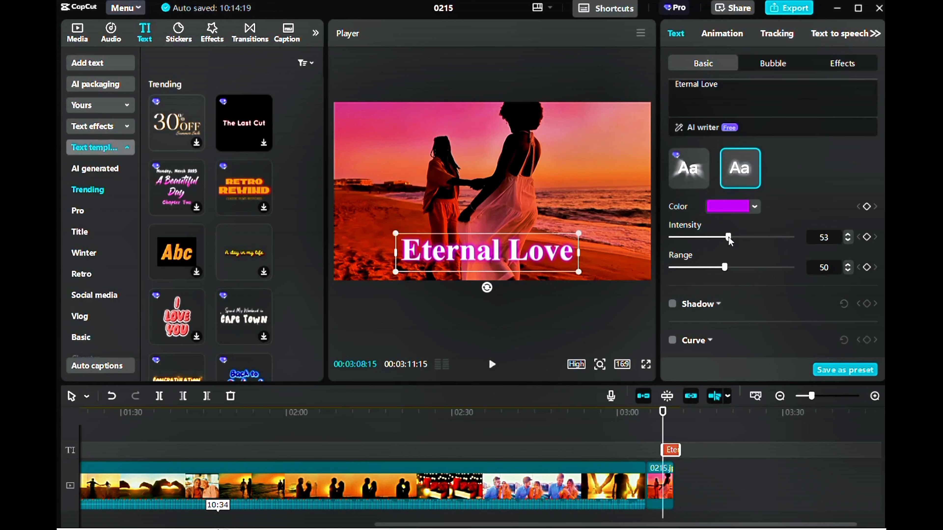
Search the sticker library for "hearts"
click(556, 175)
click(181, 39)
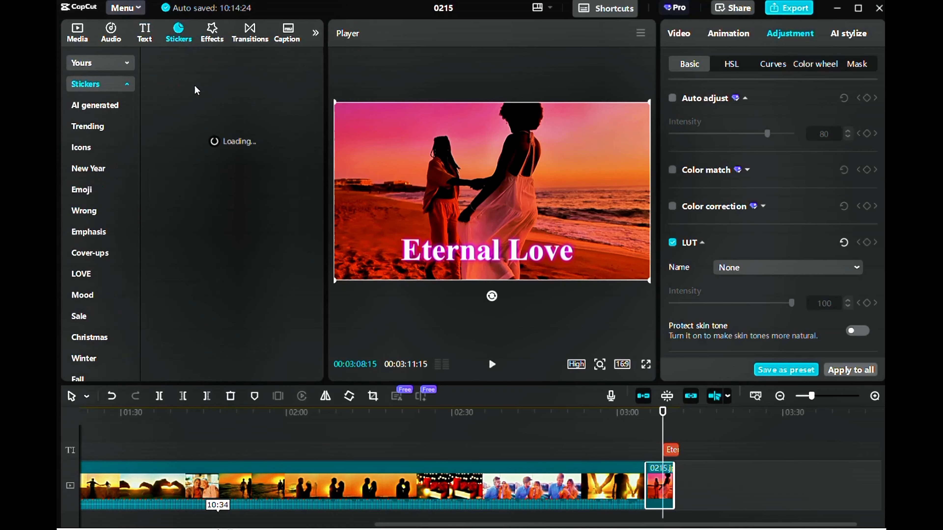
click(208, 64)
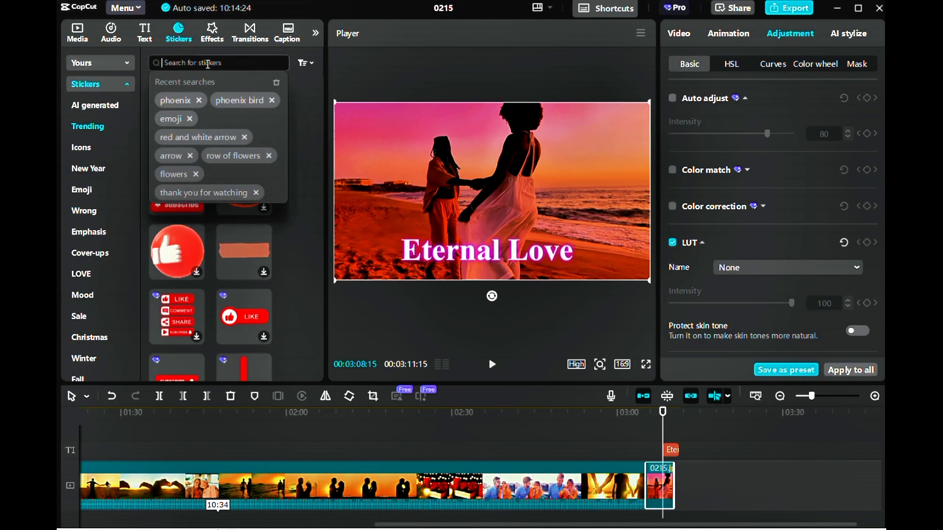
text(hearts)
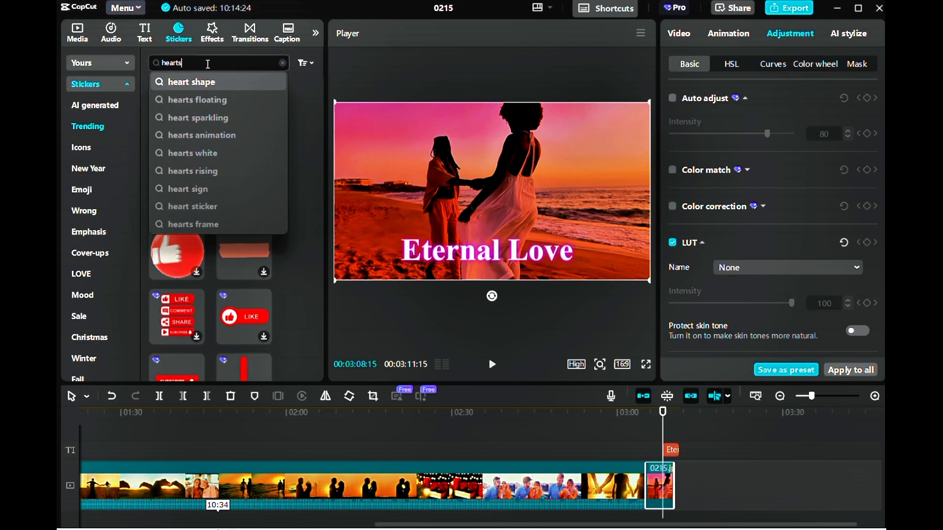
key(Return)
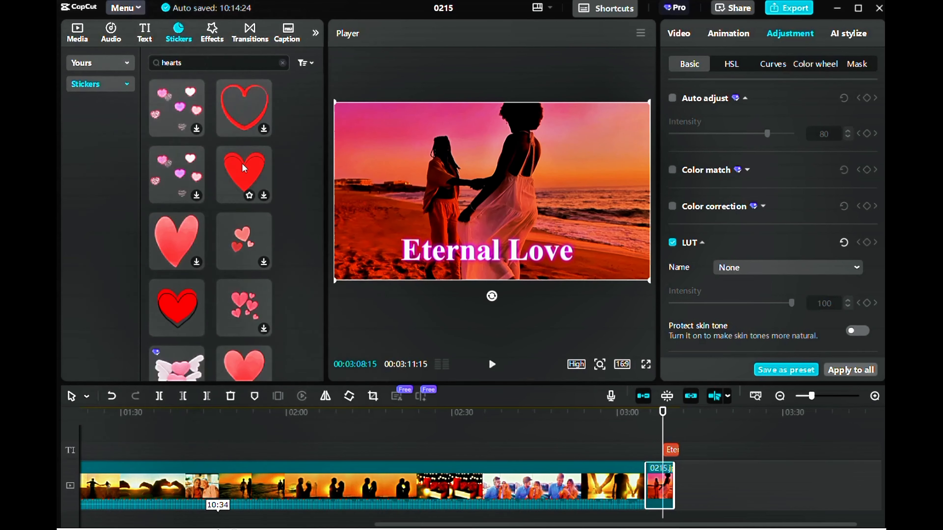
Browse the heart stickers and preview the overlapping double-heart designs on the still
scroll(311, 156, down, 10)
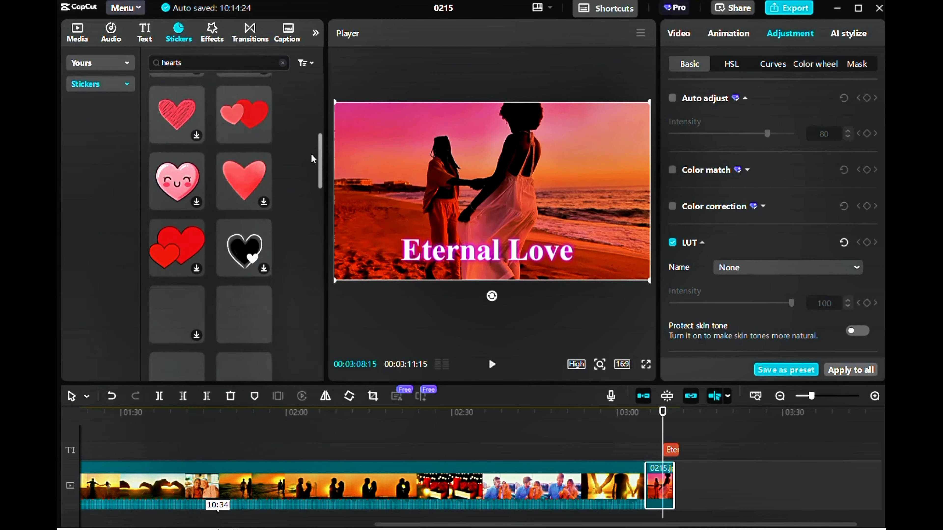
scroll(311, 160, down, 2)
scroll(312, 165, down, 10)
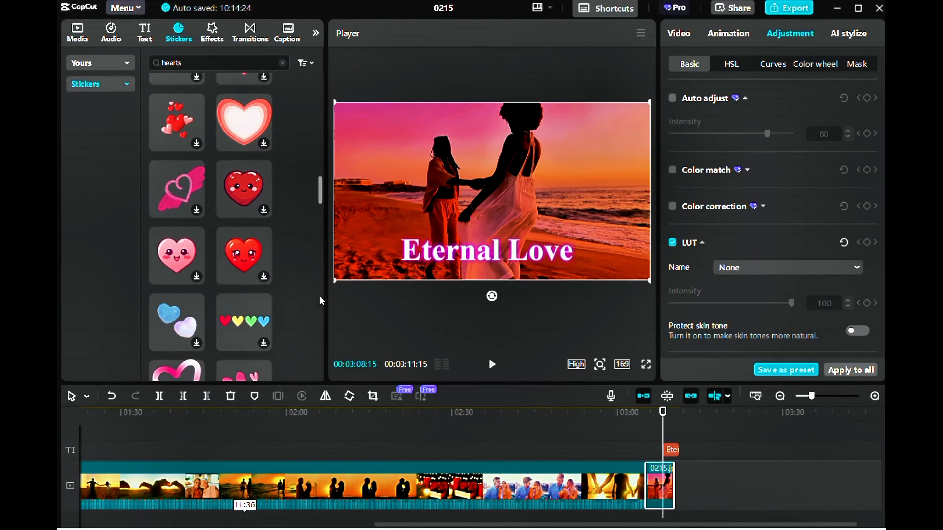
mouse_move(320, 295)
mouse_down()
mouse_move(312, 387)
mouse_move(319, 295)
mouse_up()
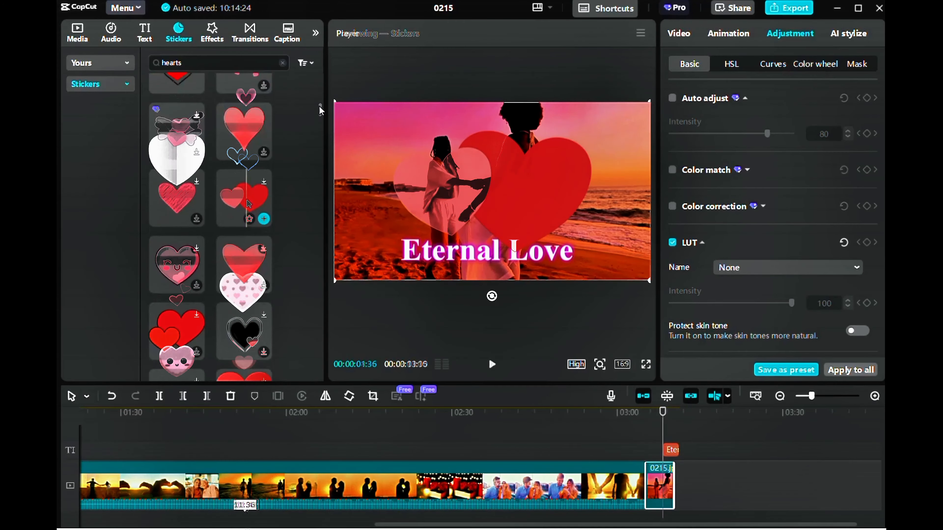
click(246, 198)
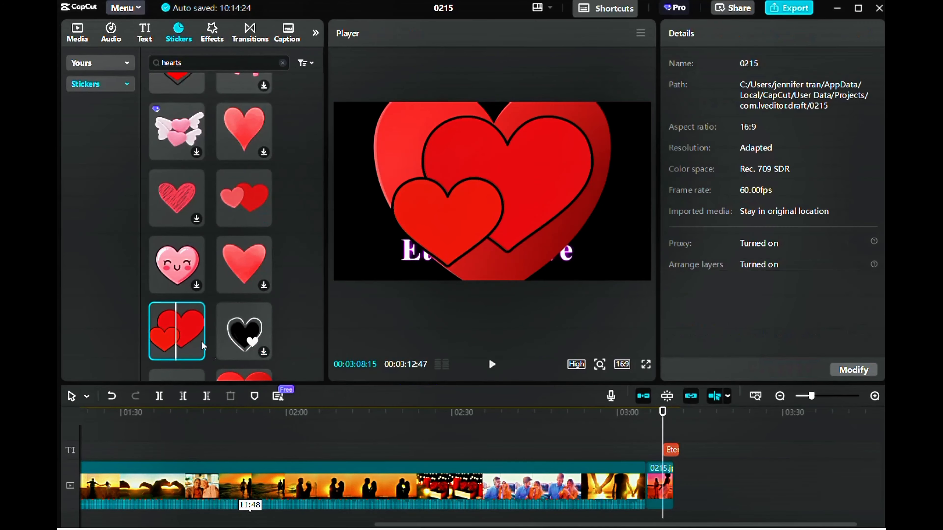
click(264, 219)
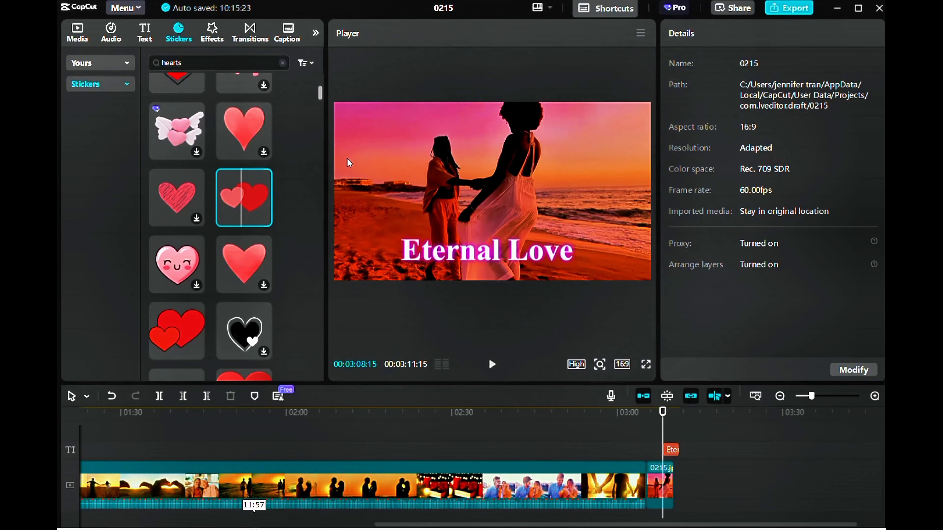
Try a red heart sticker with a smaller heart on the still, scaled to 44% and moved beside the couple
scroll(256, 251, down, 3)
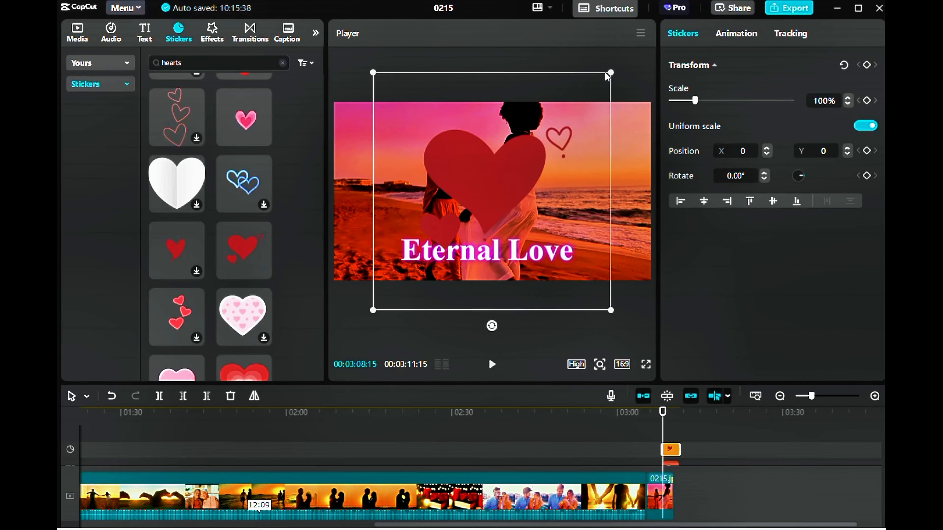
drag(607, 73, 545, 140)
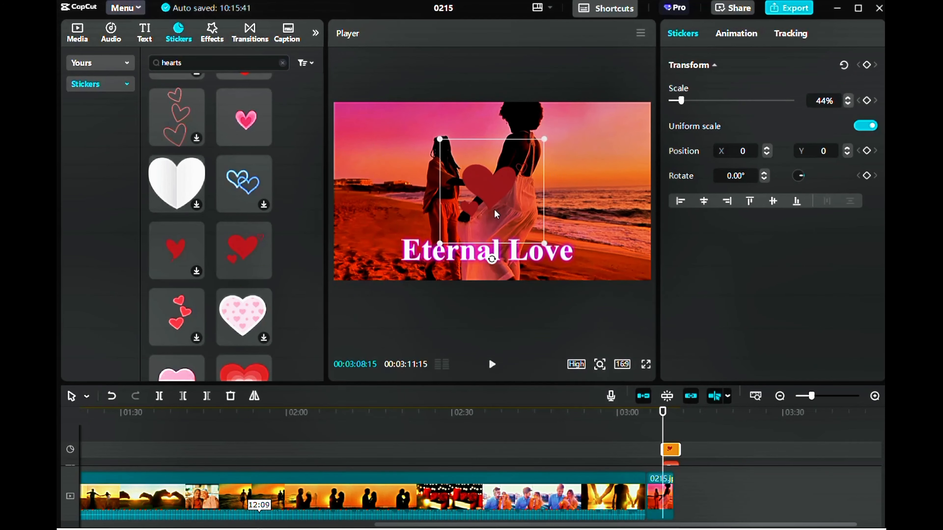
drag(494, 209, 373, 164)
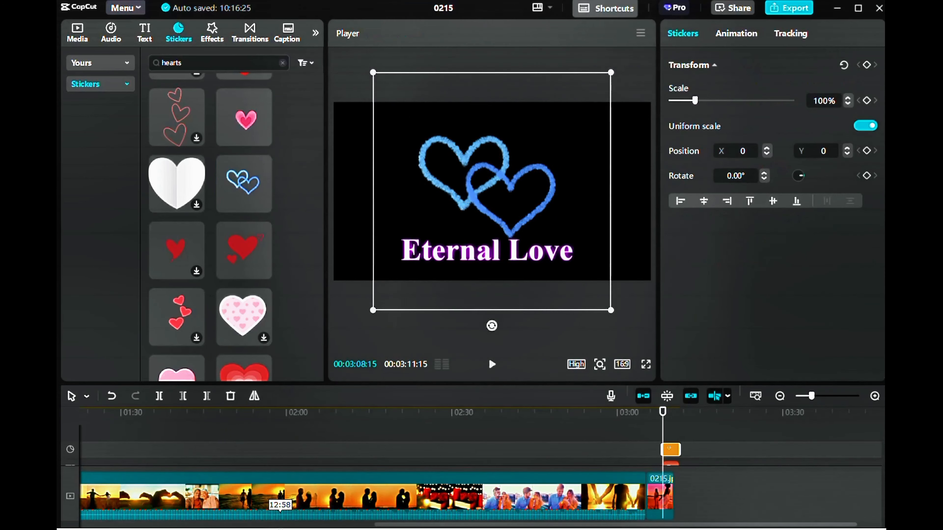
Scale the blue double-heart sticker to 37% and place it beside the "Eternal Love" text at X -1474, Y -633, extending it over the still
drag(591, 91, 529, 157)
drag(486, 193, 367, 237)
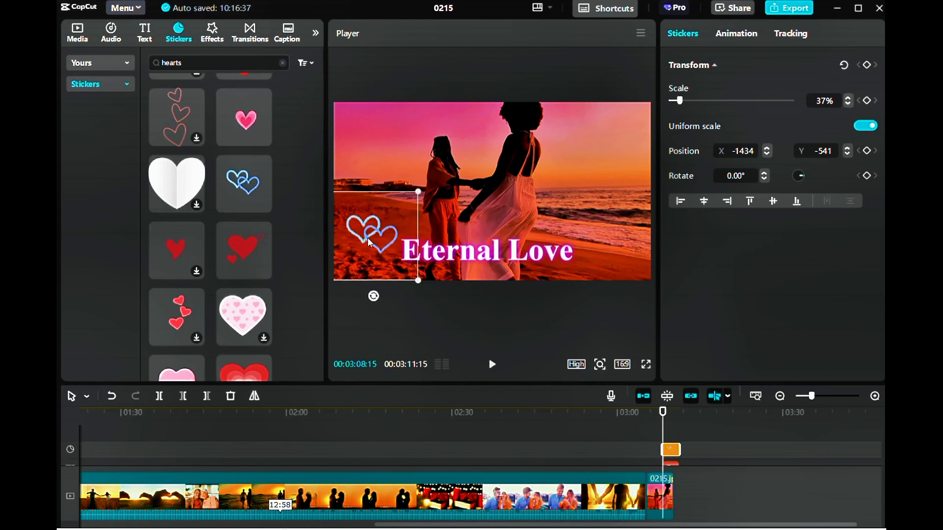
click(365, 253)
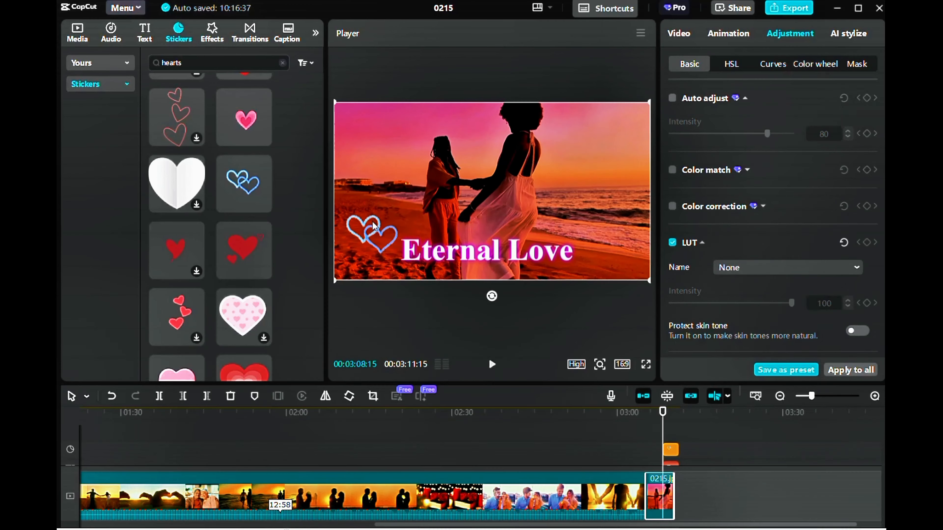
mouse_move(372, 223)
mouse_down()
mouse_move(365, 240)
mouse_move(375, 227)
mouse_up()
click(350, 289)
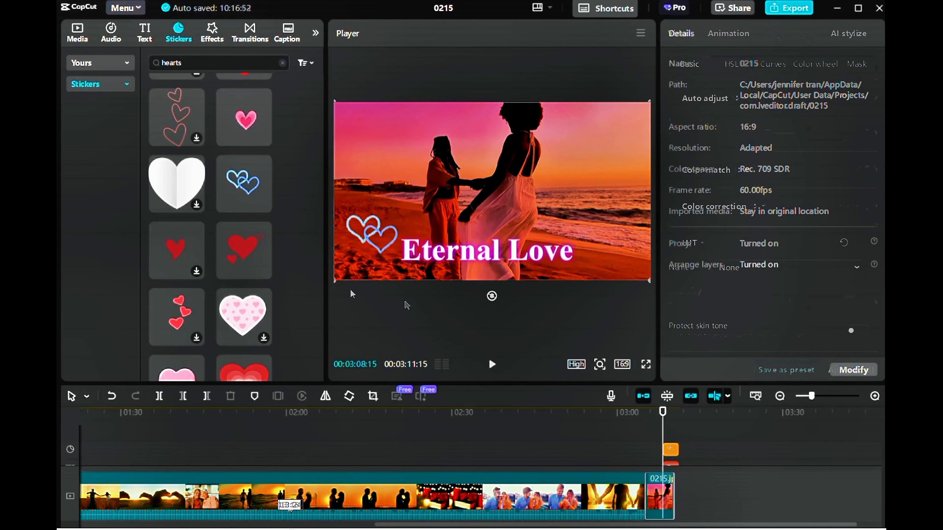
click(381, 250)
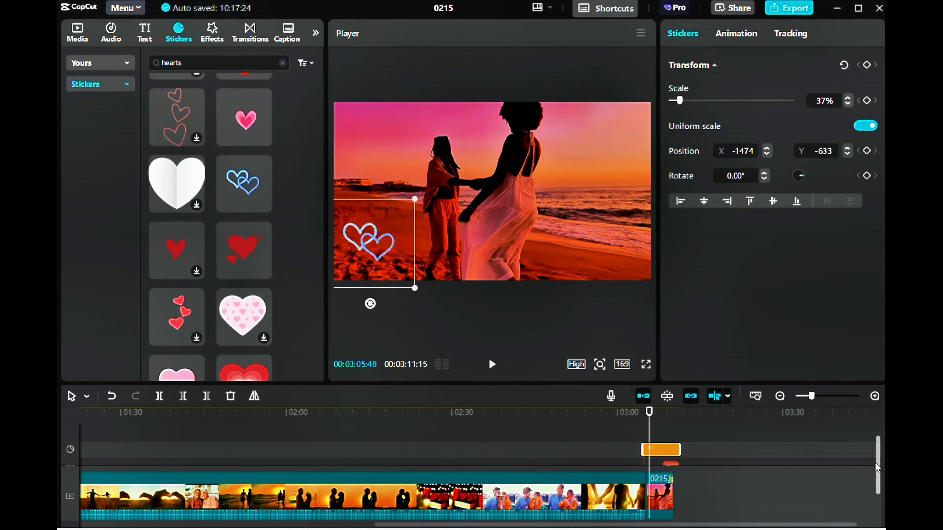
drag(877, 472, 877, 482)
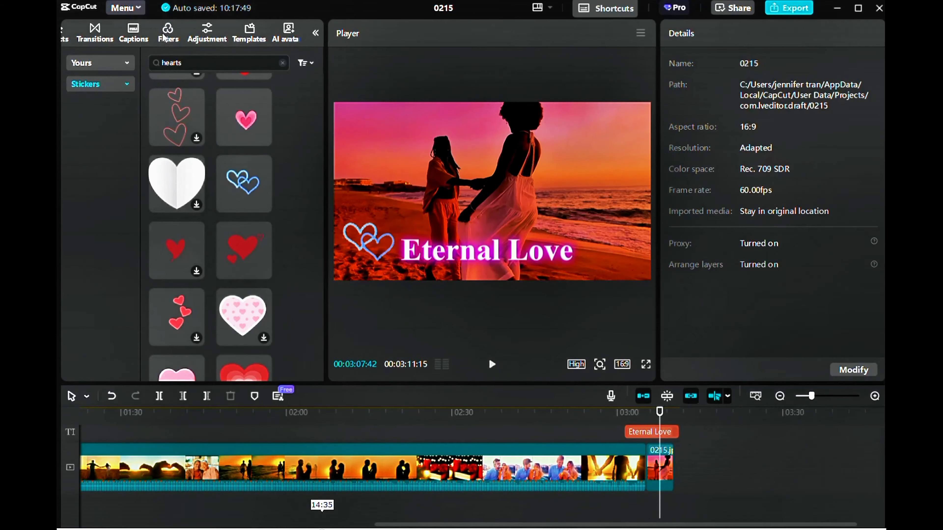
Add the 4K filter from the Pro category at intensity 100 and extend it over the final still
click(168, 32)
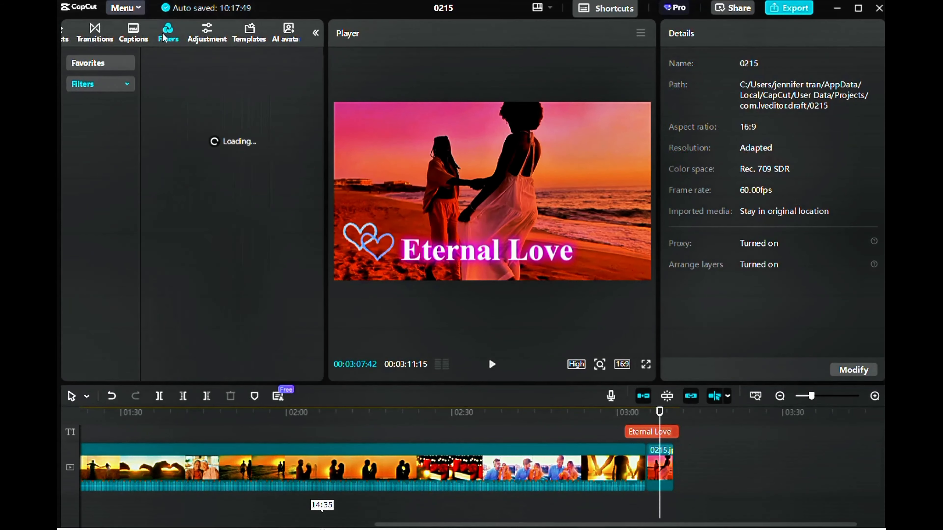
click(122, 126)
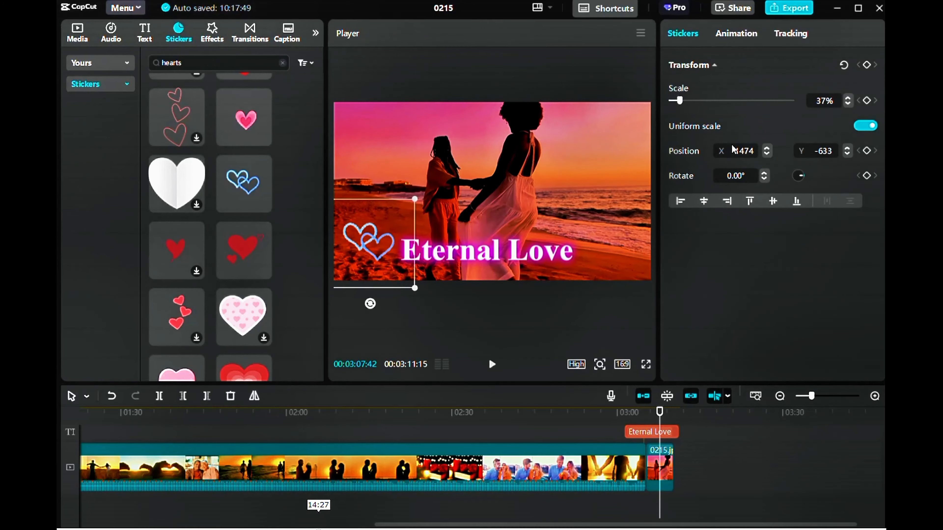
click(594, 76)
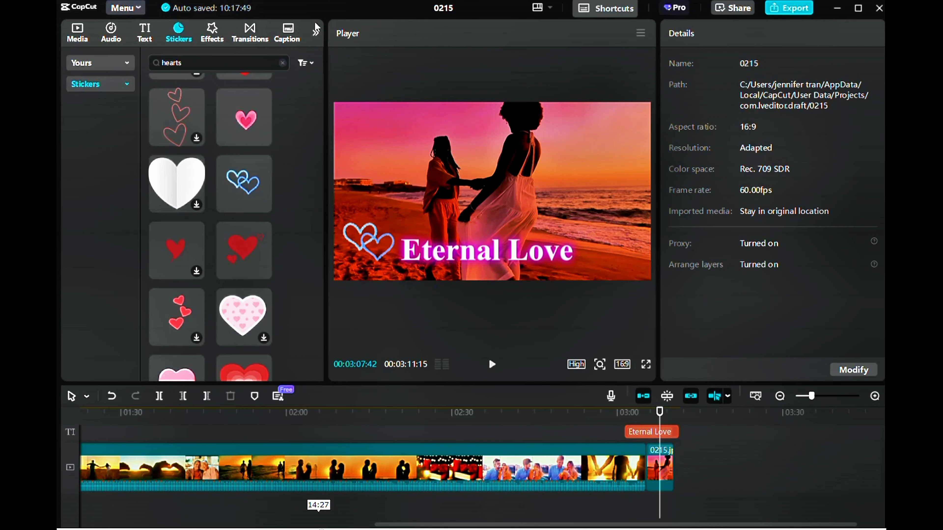
click(316, 33)
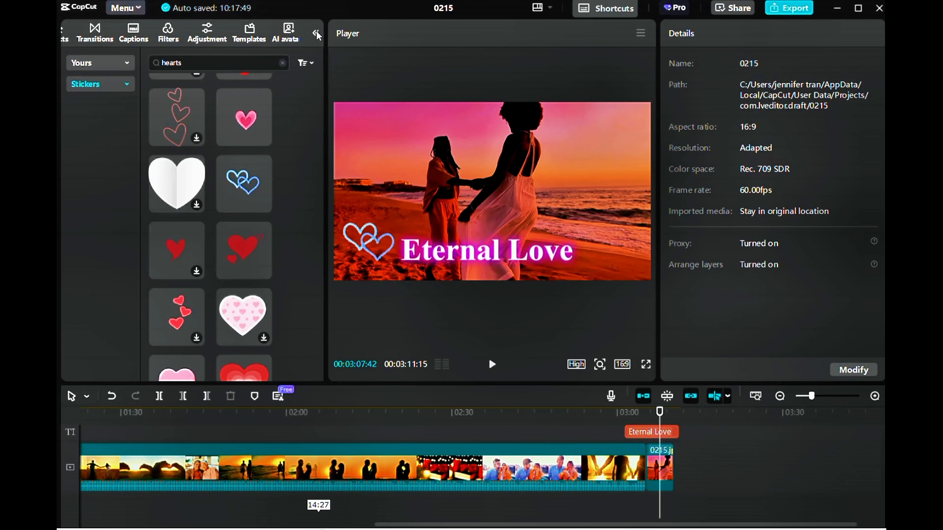
click(166, 36)
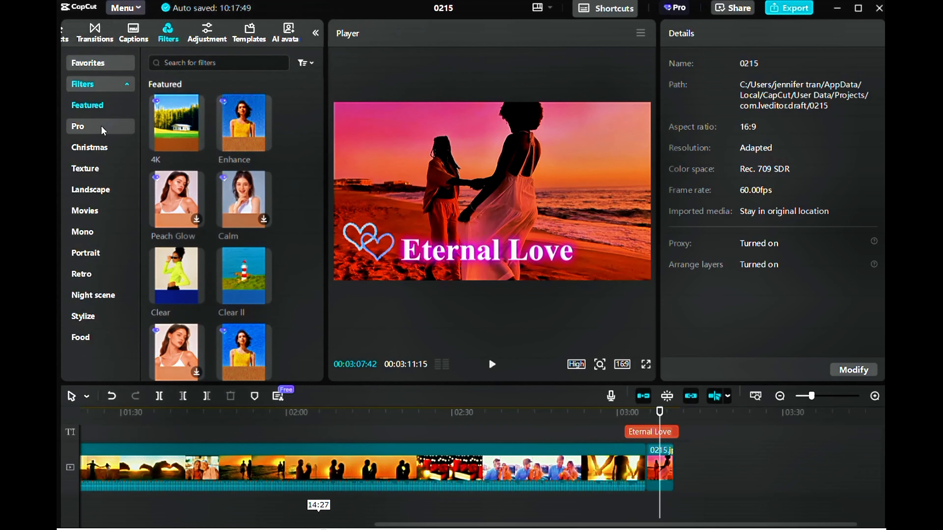
click(103, 129)
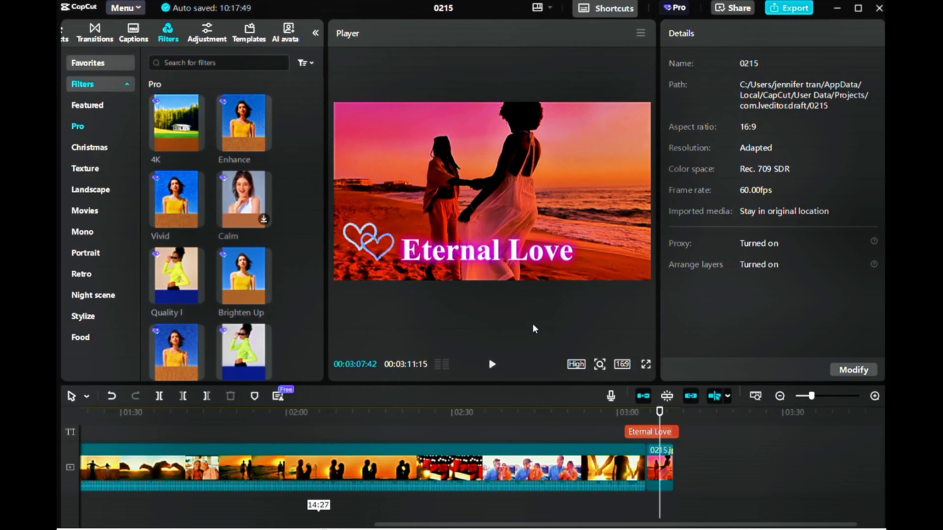
click(622, 429)
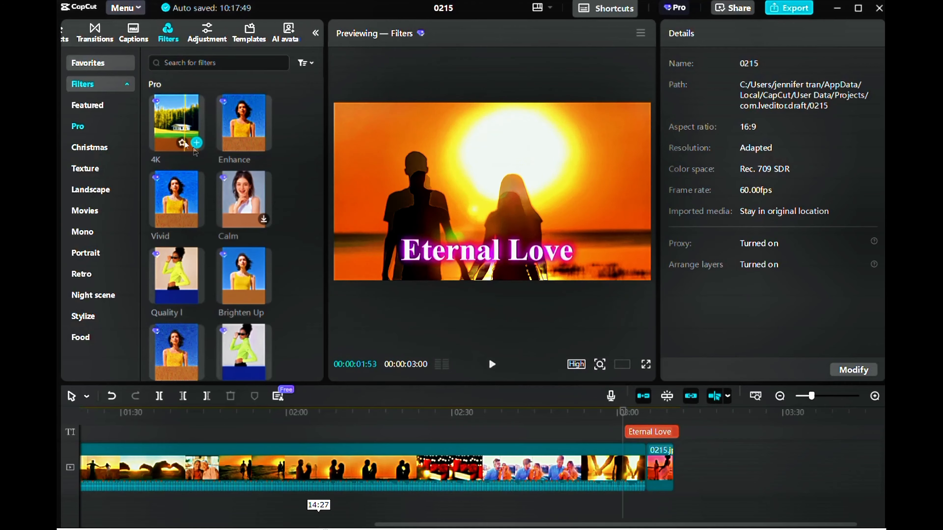
click(197, 144)
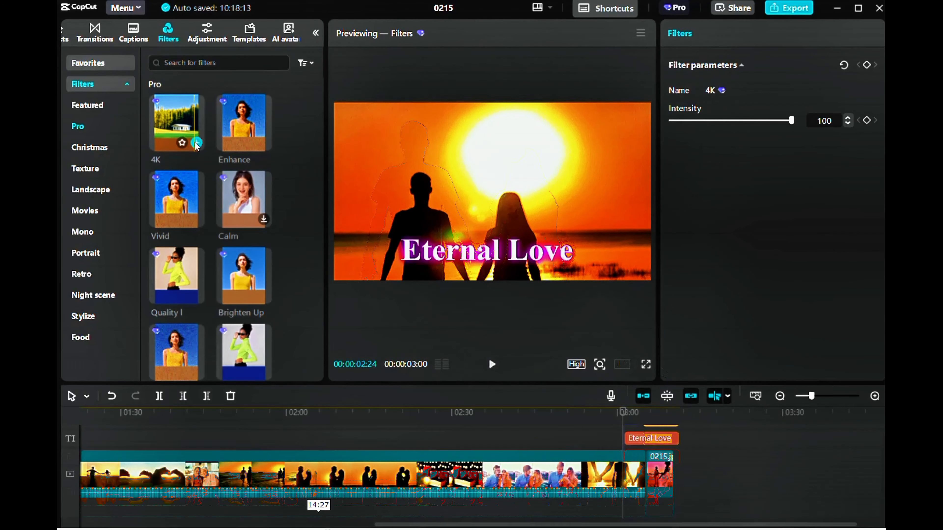
click(636, 438)
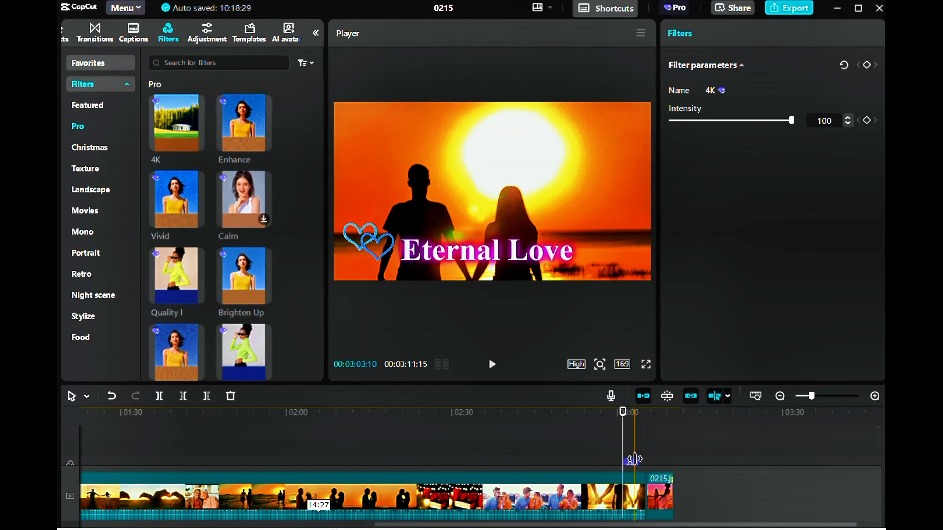
Try auto adjust at intensity 80 and an exposure of 15 on the still
click(652, 494)
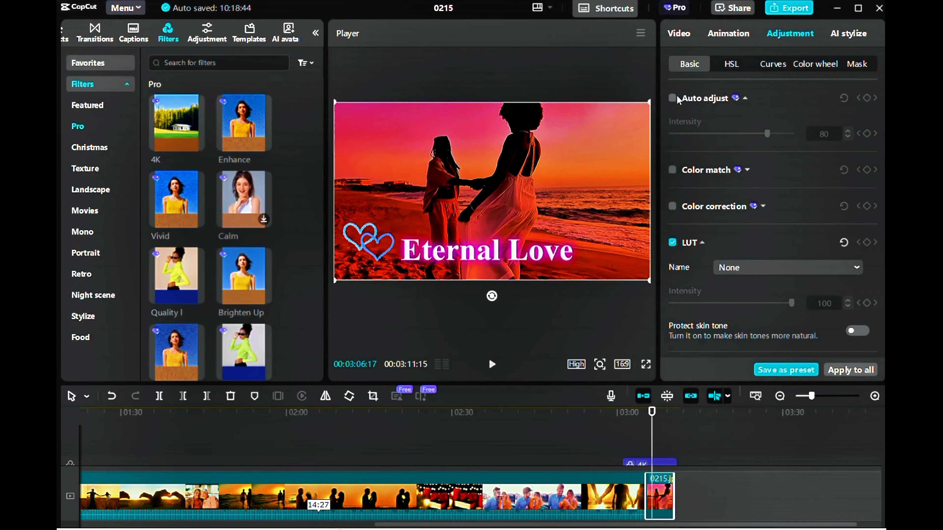
click(672, 99)
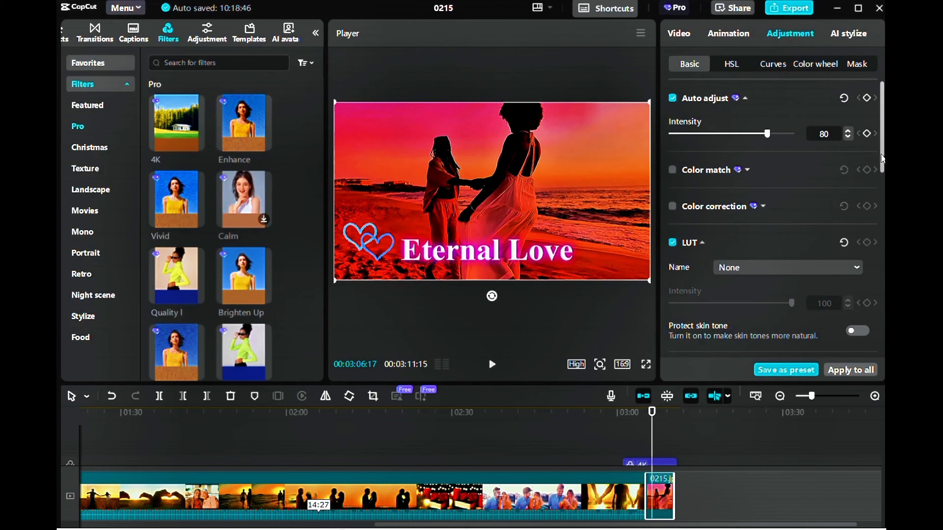
scroll(882, 159, down, 10)
mouse_move(731, 195)
mouse_down()
mouse_move(802, 202)
mouse_move(732, 197)
mouse_up()
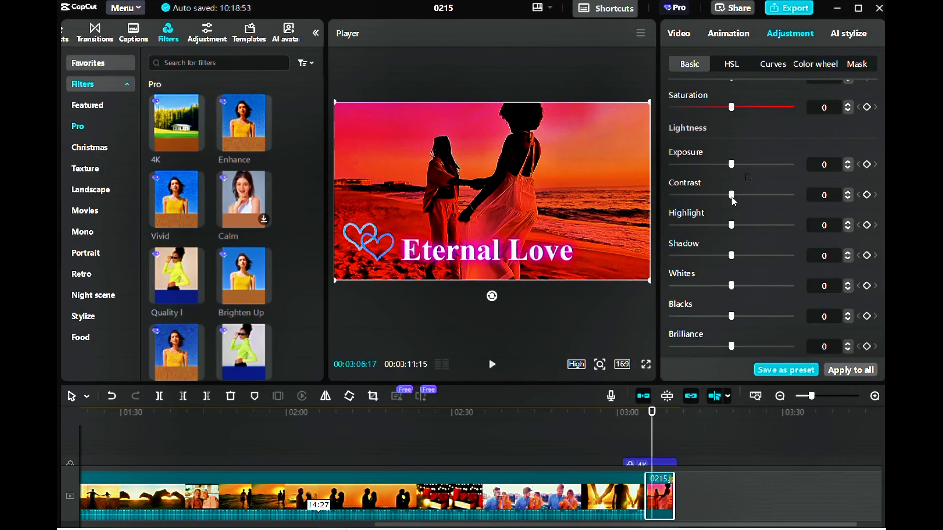
click(748, 164)
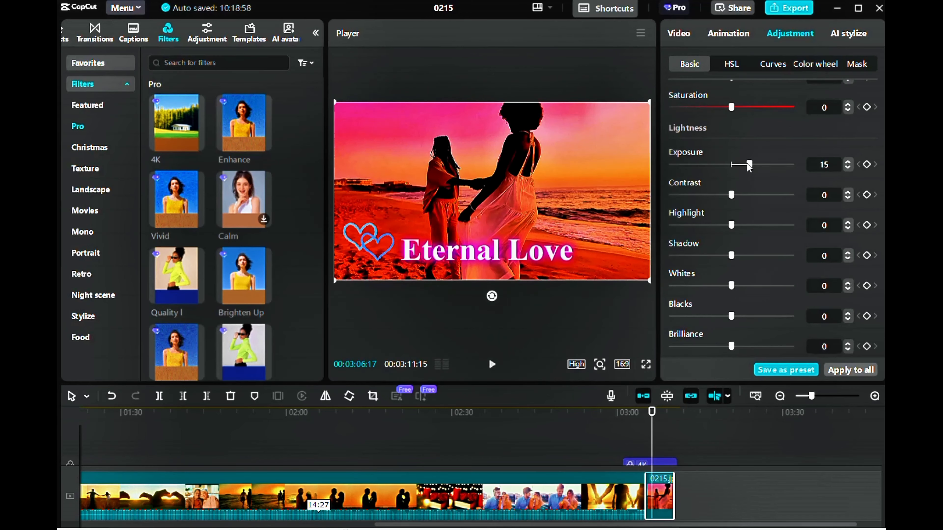
mouse_move(743, 165)
mouse_down()
mouse_move(731, 163)
mouse_move(748, 168)
mouse_up()
Try a vignette of 50 on the still and reset it to 0
scroll(749, 168, down, 5)
click(803, 351)
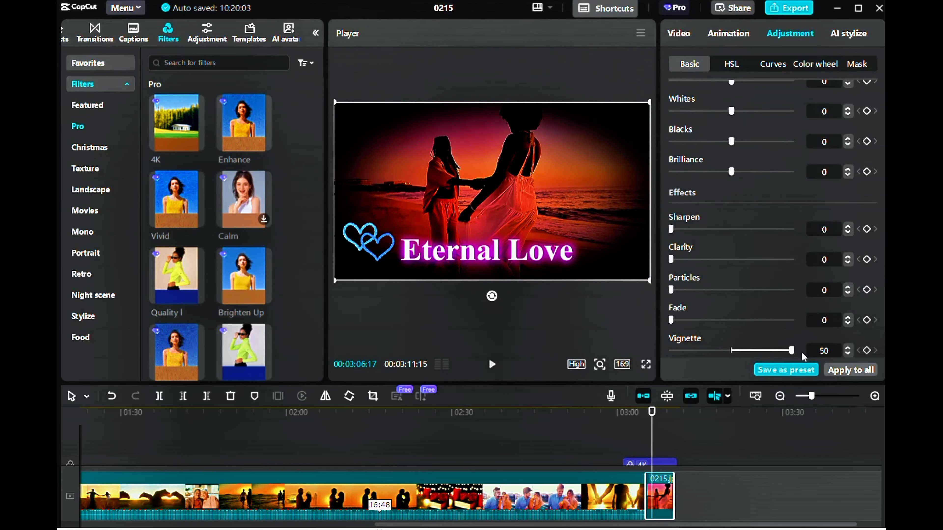
drag(802, 353, 732, 372)
Set the still's sharpen effect to 25
click(687, 227)
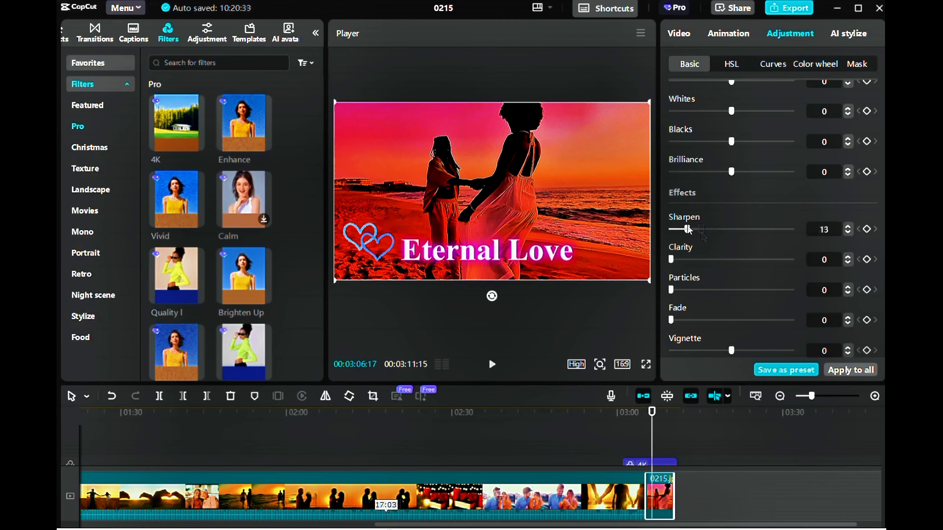
click(702, 229)
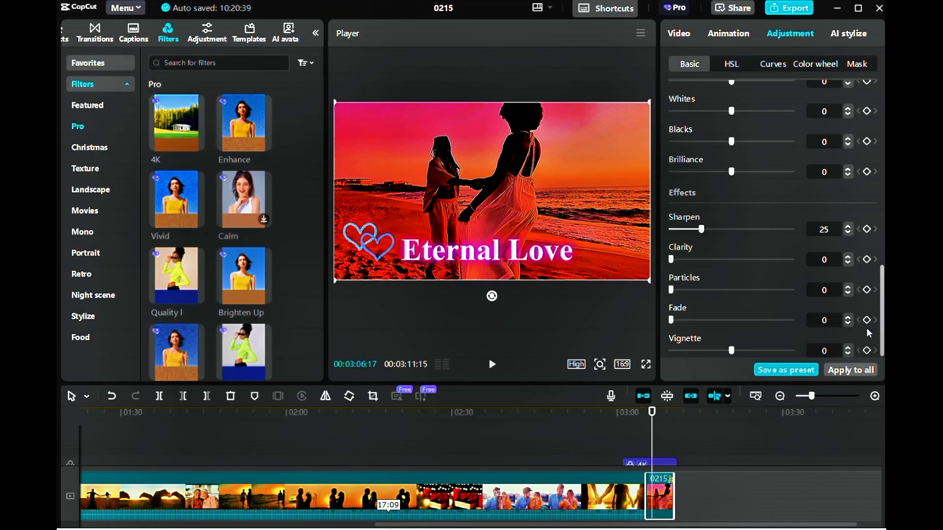
drag(881, 329, 879, 223)
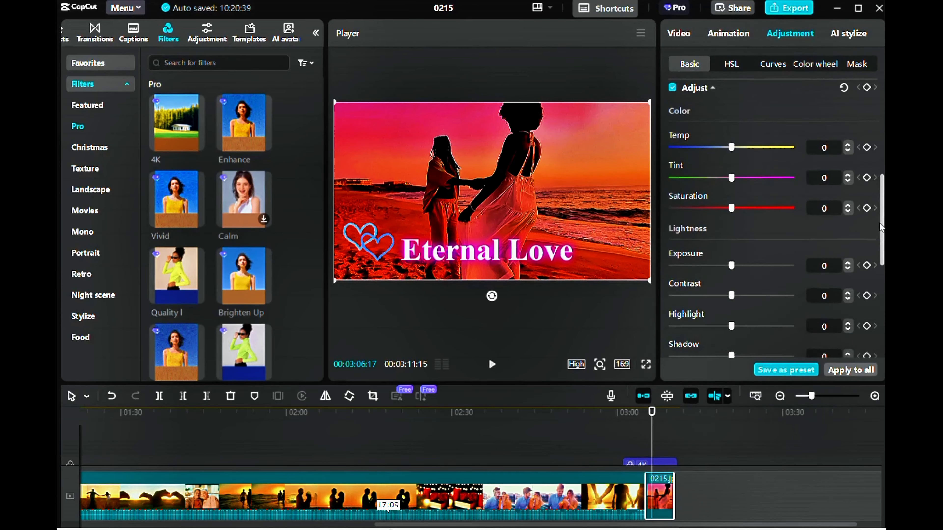
Preview the Focus filter and shift the "Eternal Love" text and double-heart sticker slightly upward on the still
scroll(208, 223, down, 3)
click(173, 142)
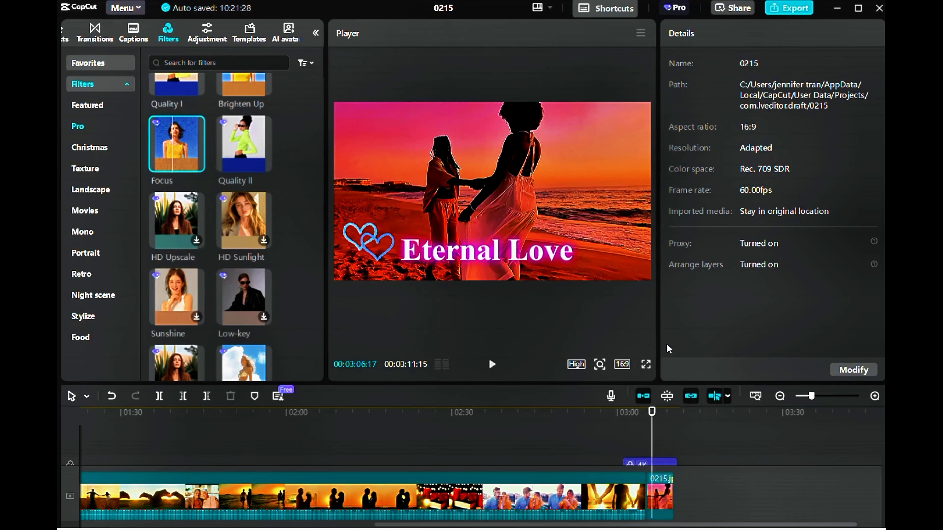
click(528, 240)
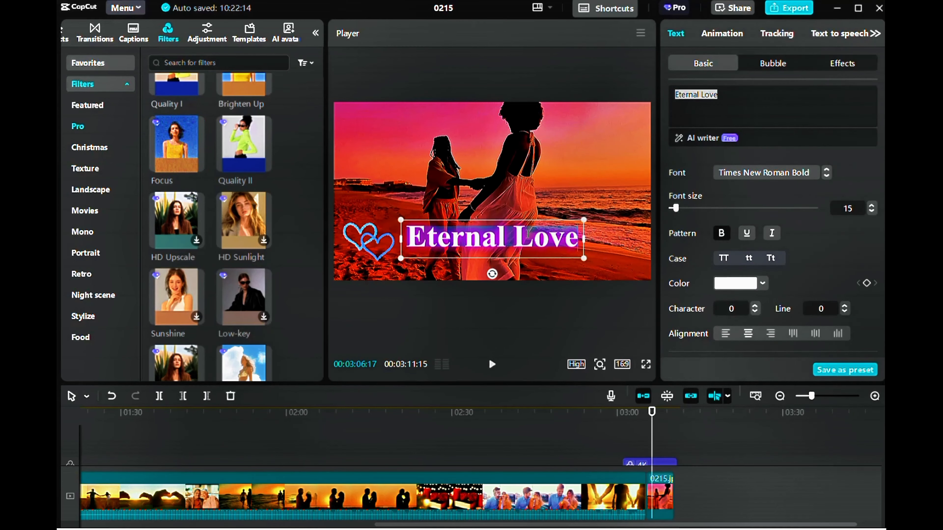
click(531, 269)
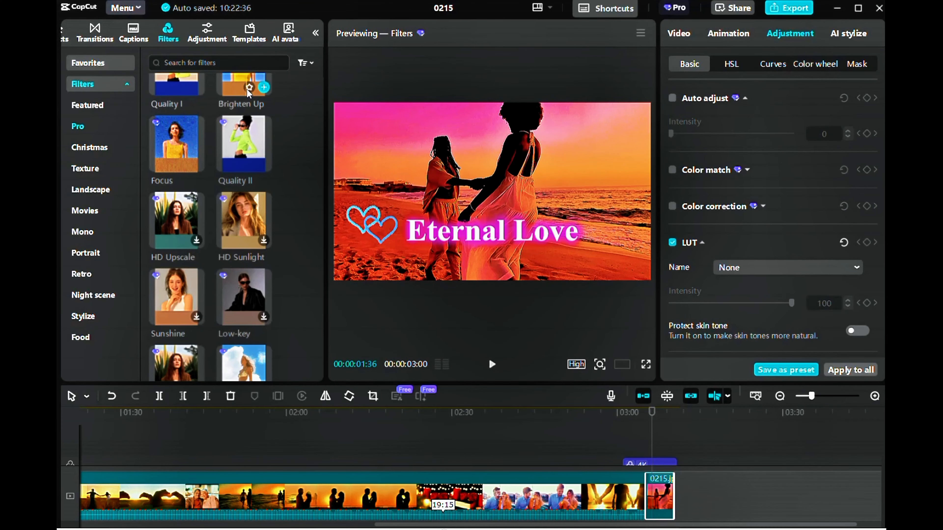
Add the Brighten Up filter at intensity 100 over the still, and enable auto adjust on the still with a moderate intensity
click(264, 88)
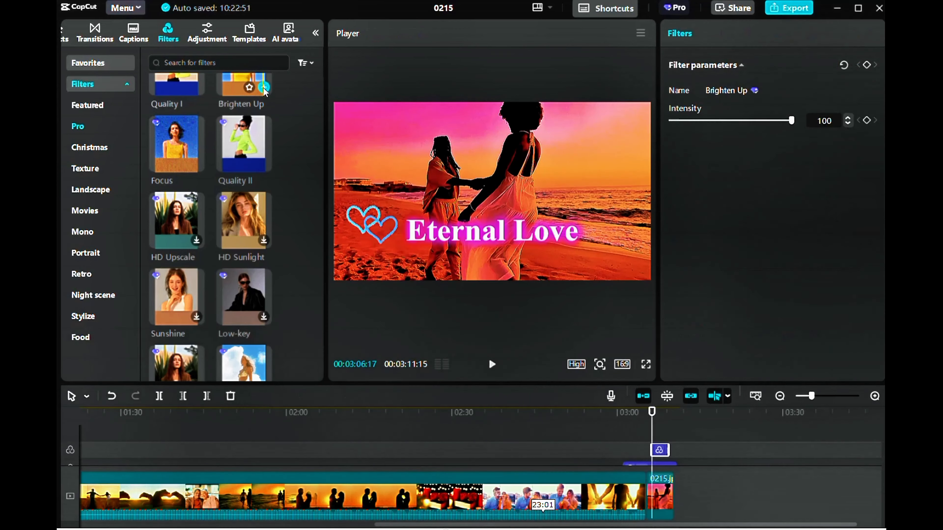
click(615, 181)
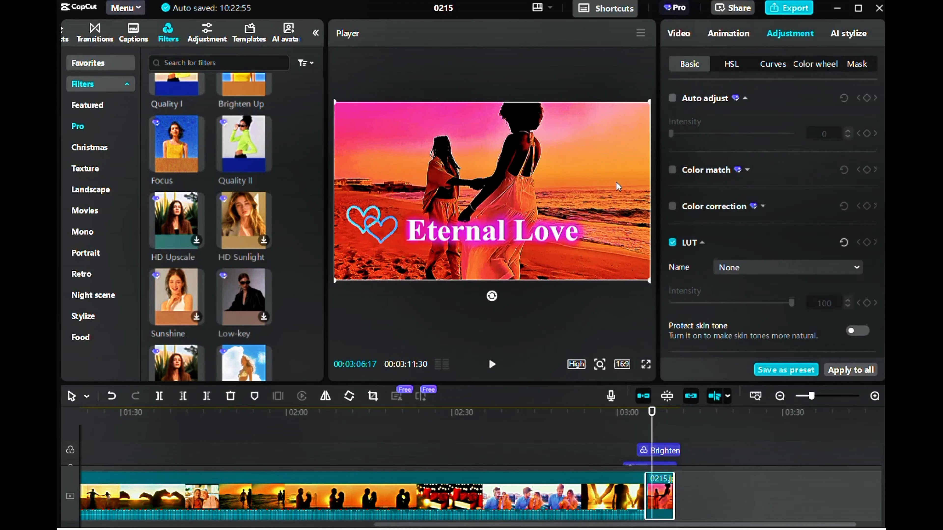
click(673, 99)
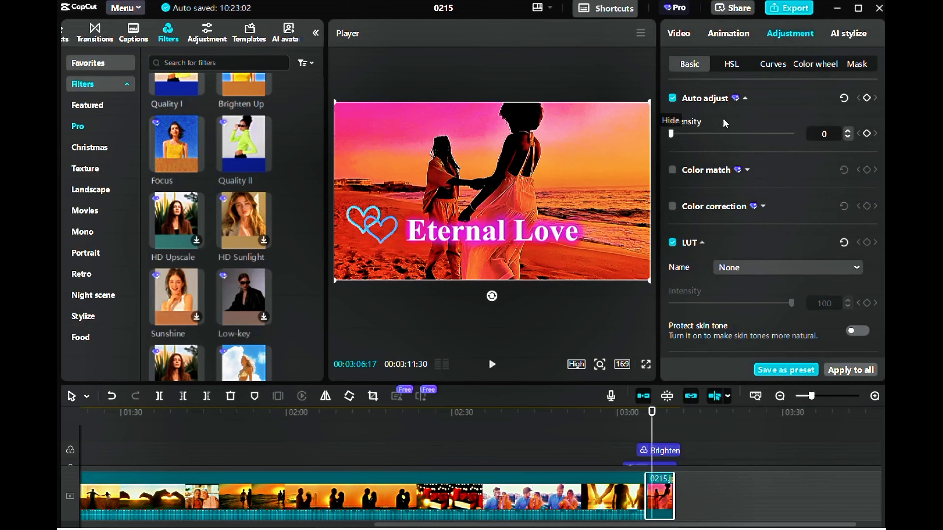
click(728, 134)
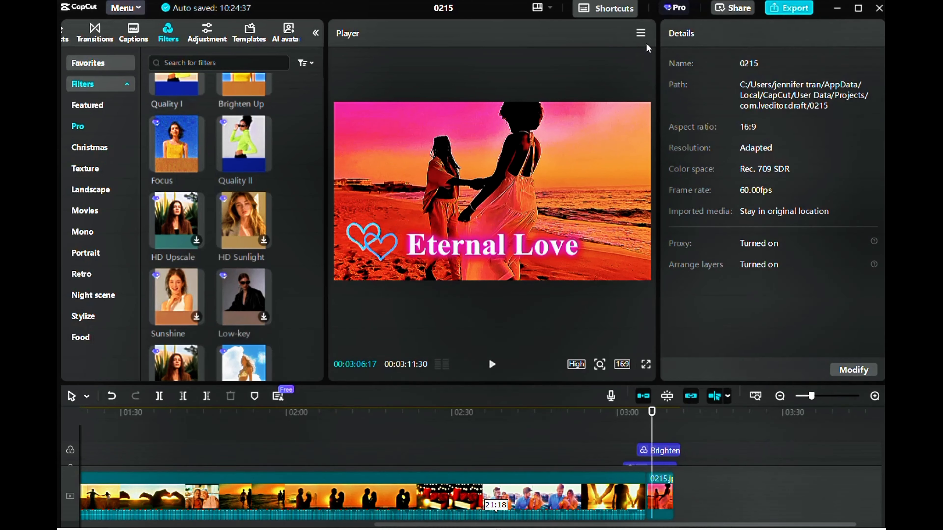
Export the current frame as a 4K JPEG still named 0215(3) and import it into the project
click(640, 32)
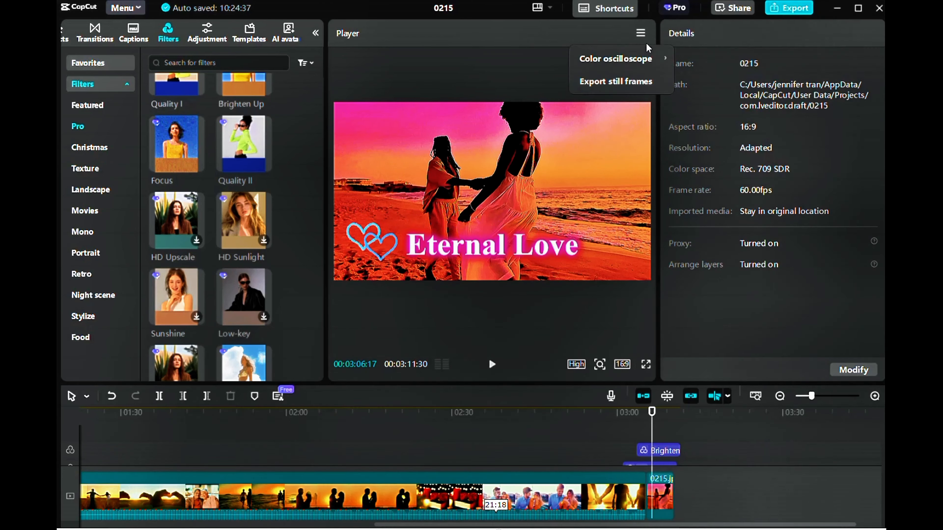
click(636, 79)
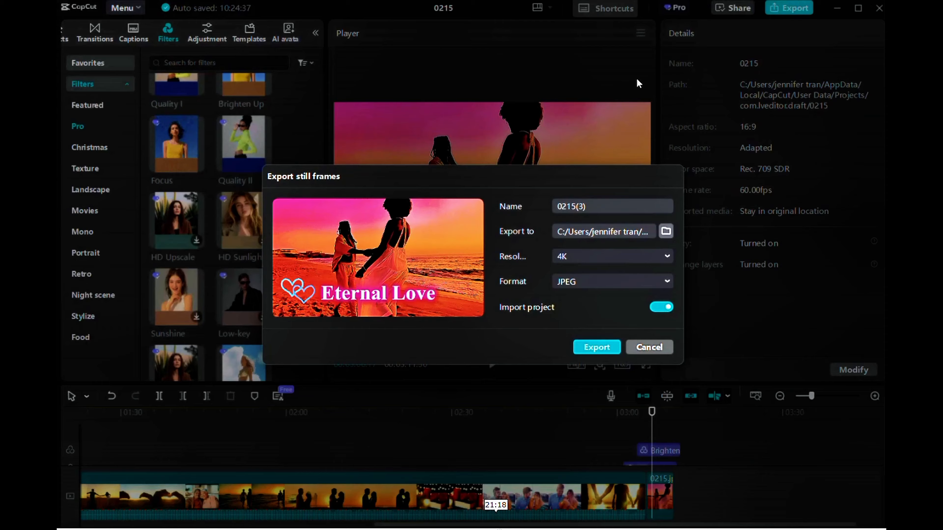
click(594, 347)
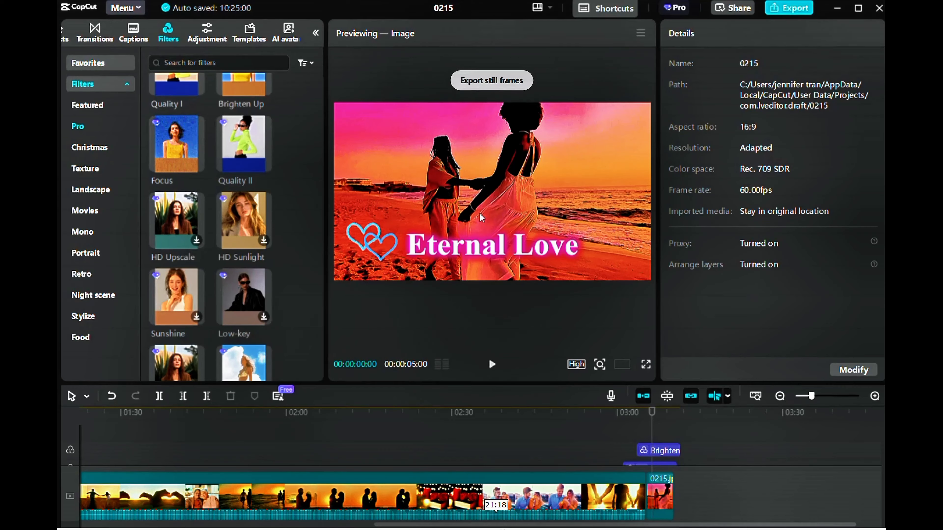
Go to the project's imported media and locate the exported still 0215(3).jpg
click(214, 107)
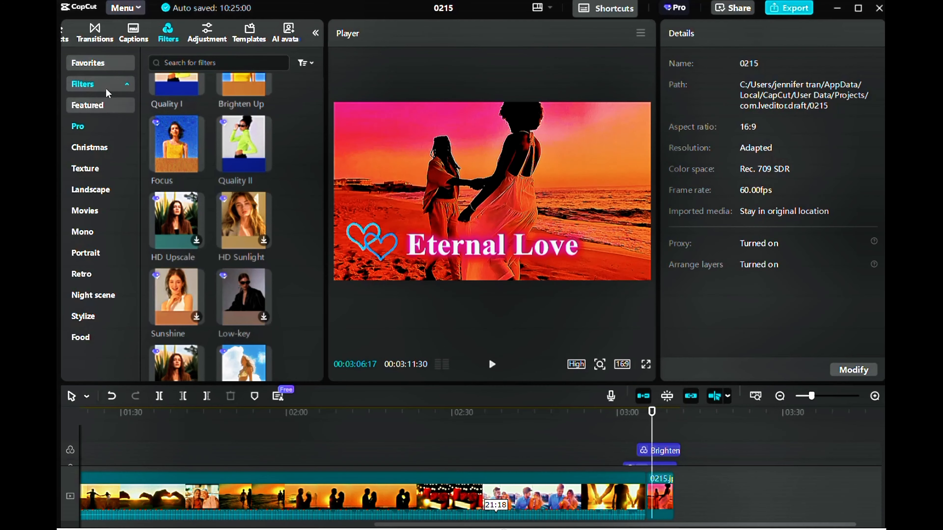
click(315, 35)
click(77, 32)
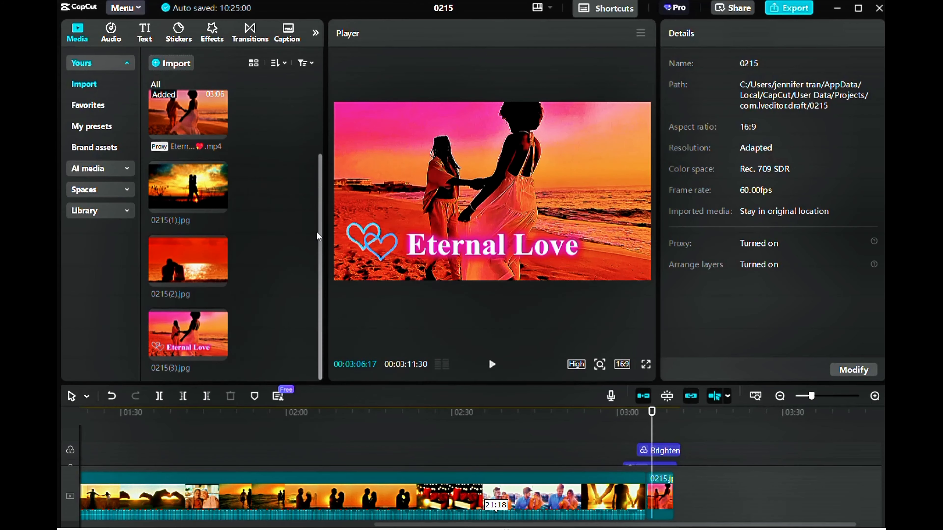
mouse_move(215, 334)
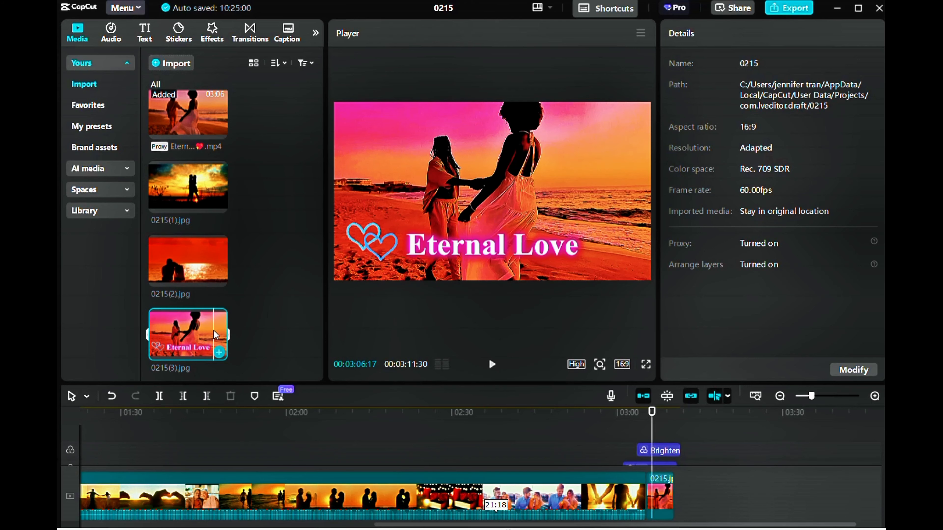
Open the file location of the exported still 0215(3).jpg and move the file out of the Videos folder to the desktop
right_click(201, 326)
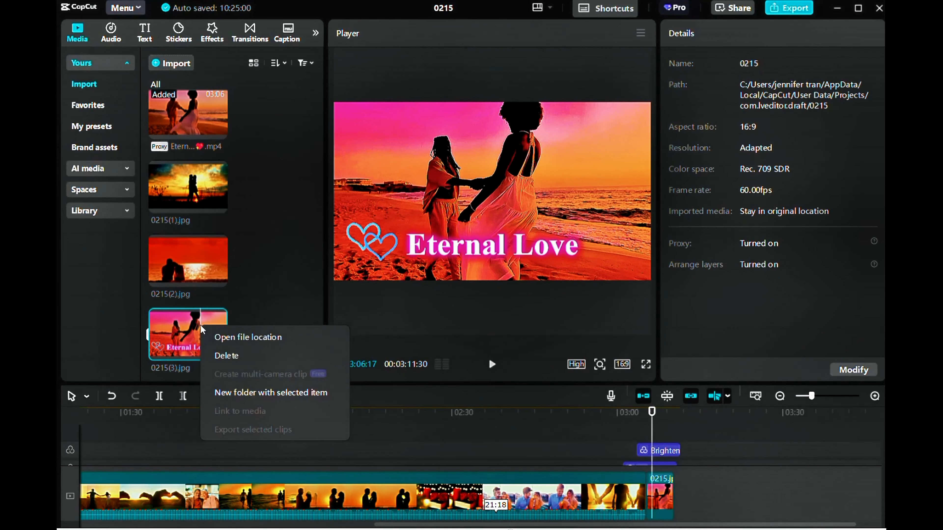
click(258, 337)
mouse_move(561, 529)
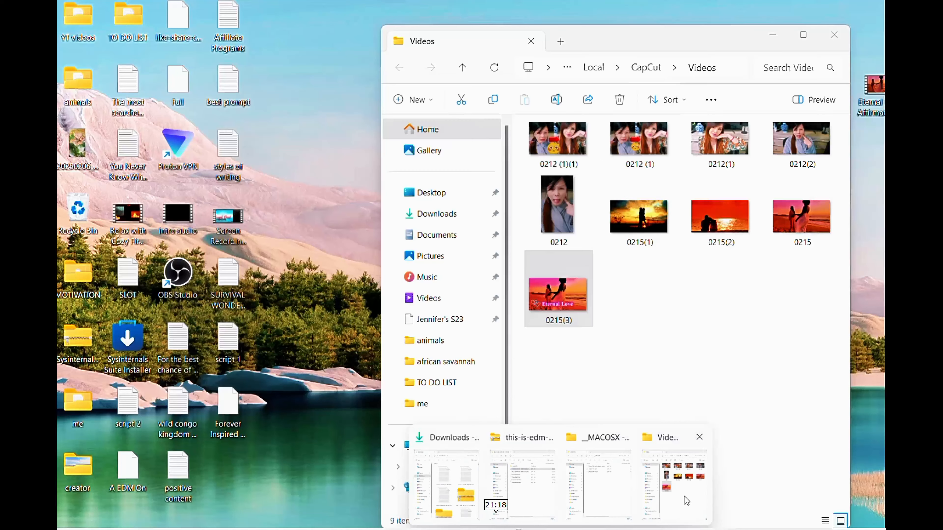
click(684, 496)
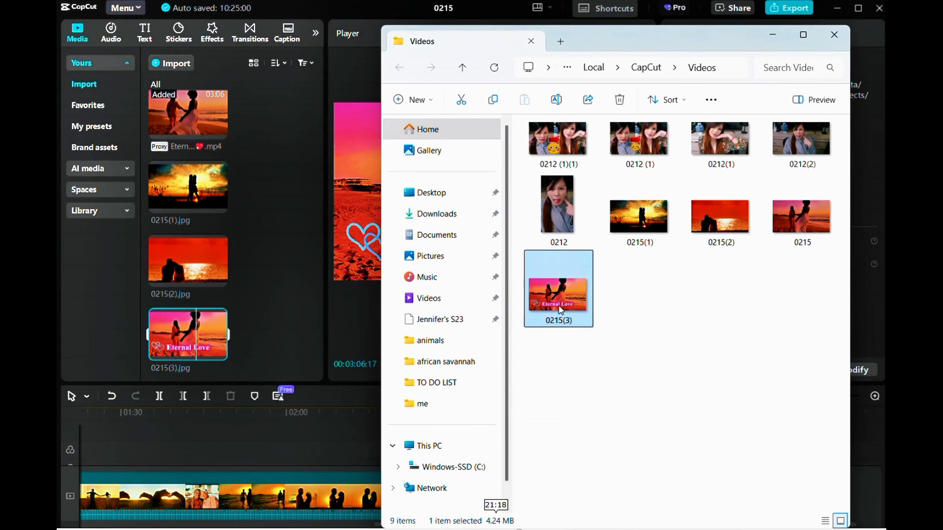
drag(554, 293, 885, 182)
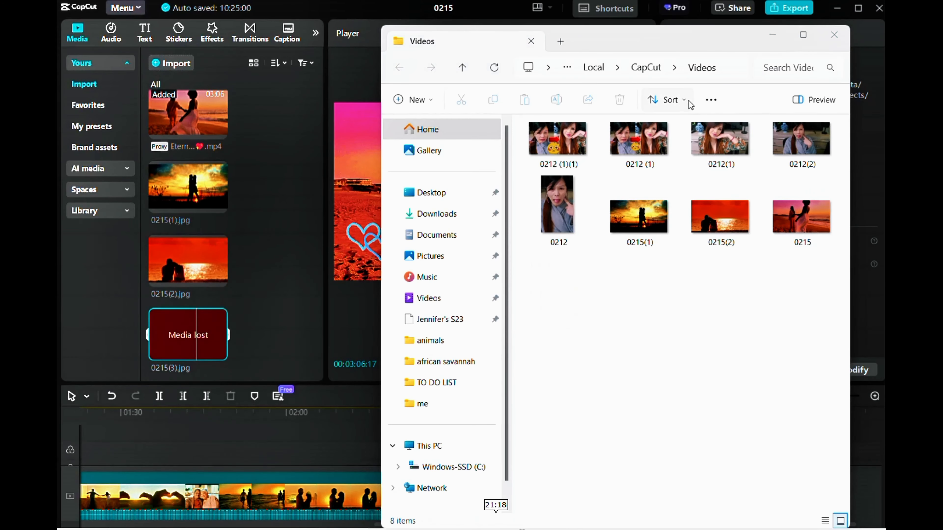
View the earlier thumbnail 0212 (1)(1) from the Videos folder, closing the image and the folder window when finished
click(548, 153)
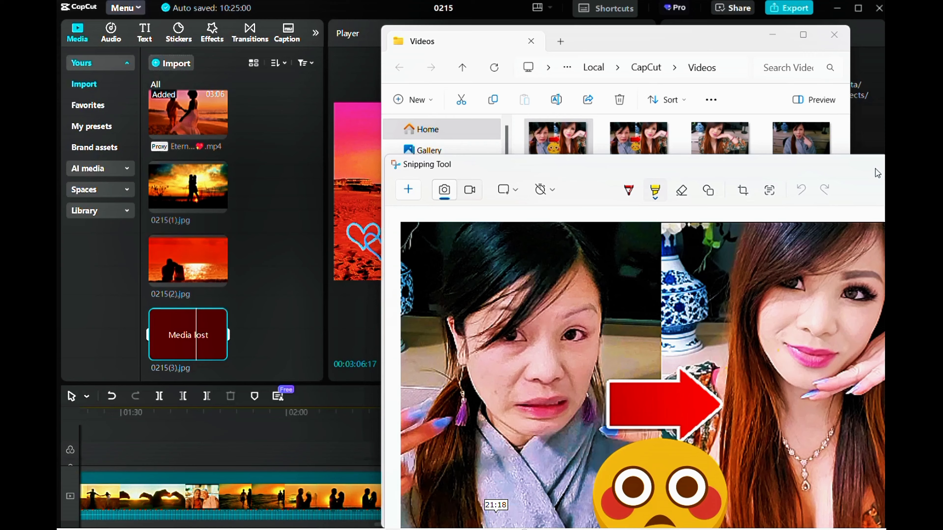
drag(875, 168, 650, 83)
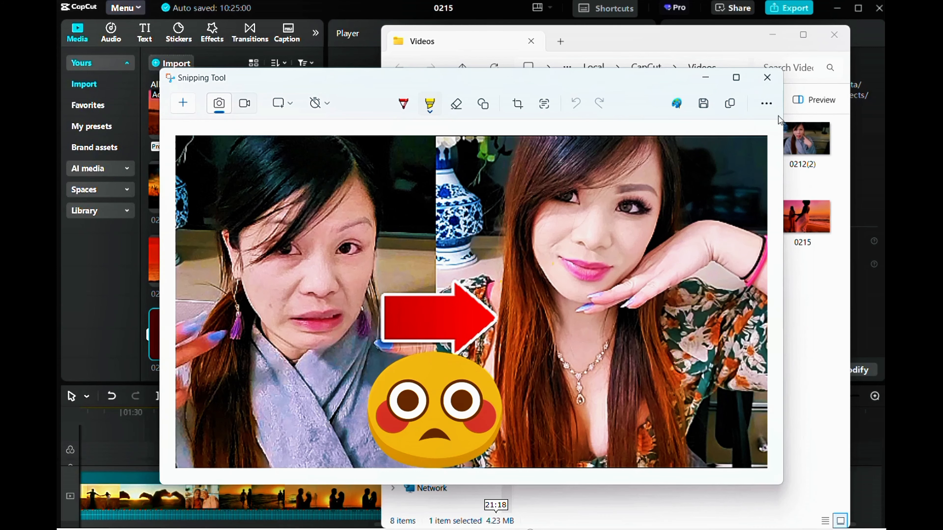
click(769, 79)
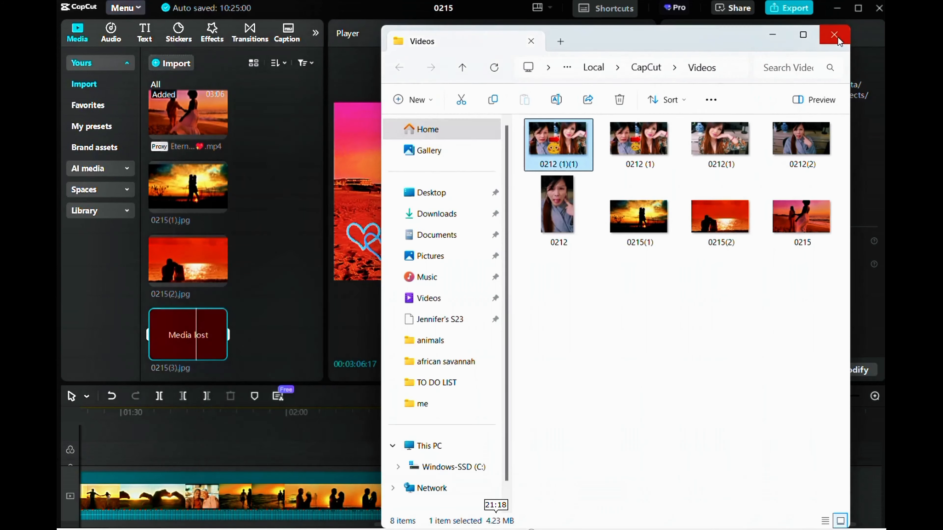
click(837, 36)
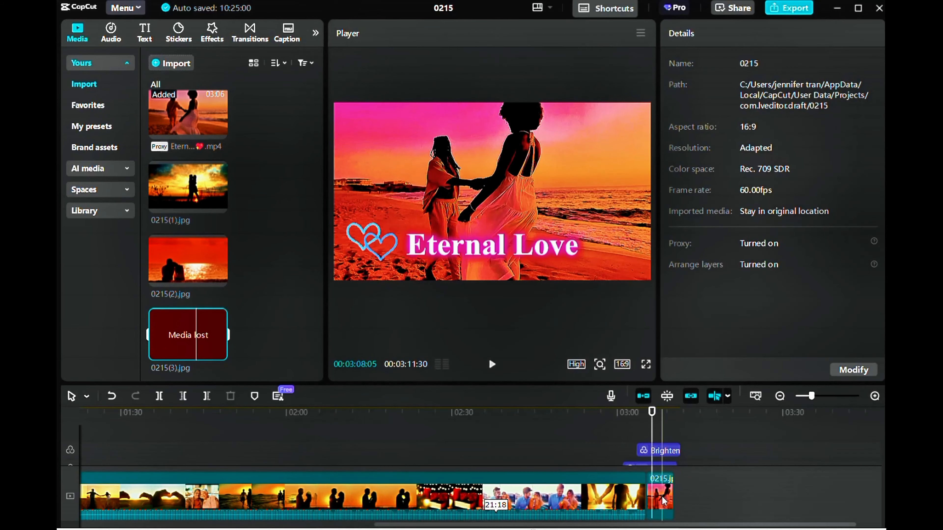
Add the imported image 0215(1).jpg to the end of the main track and move the edited beach still onto an overlay track above it
click(661, 496)
mouse_move(662, 496)
mouse_down()
mouse_move(633, 444)
mouse_move(597, 440)
mouse_move(652, 482)
mouse_up()
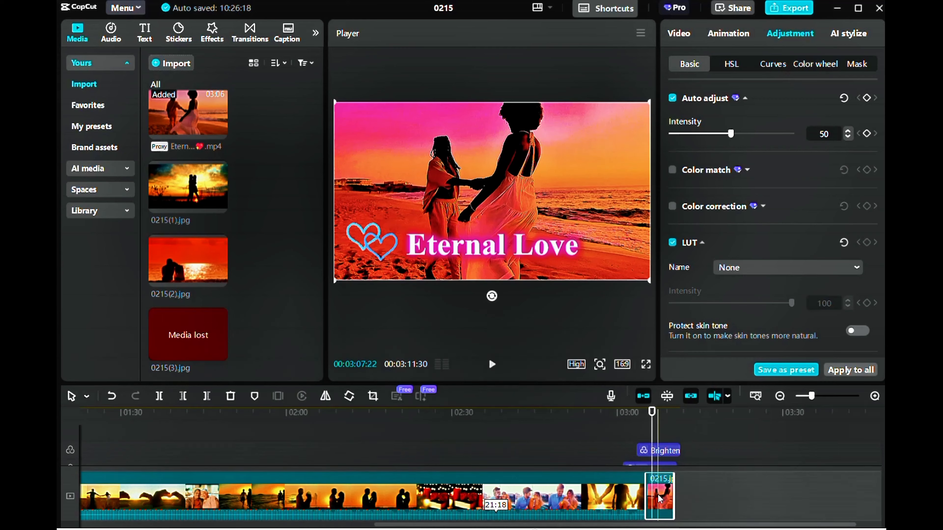
click(220, 207)
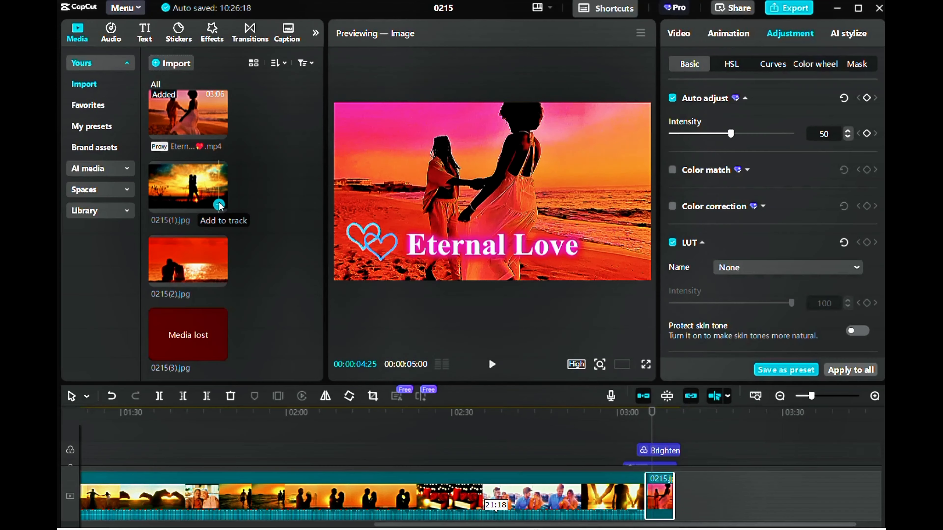
click(220, 205)
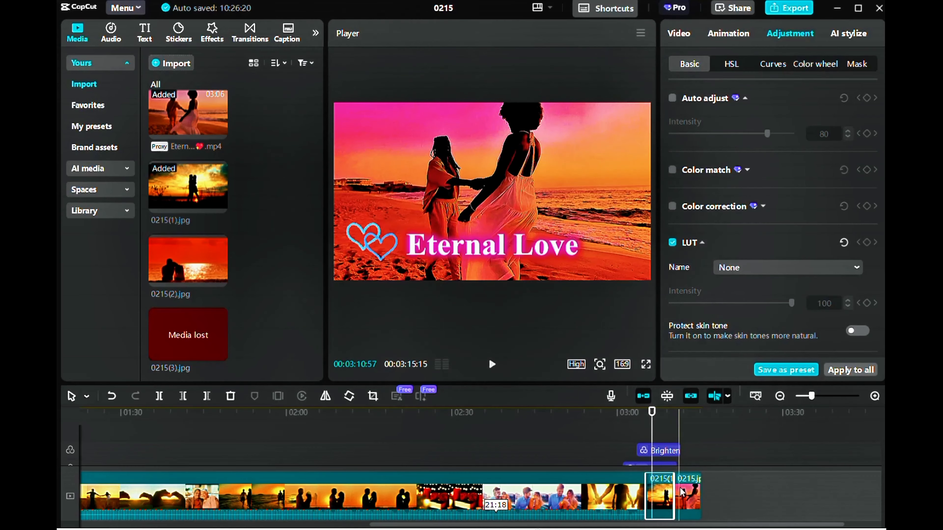
drag(687, 494, 660, 452)
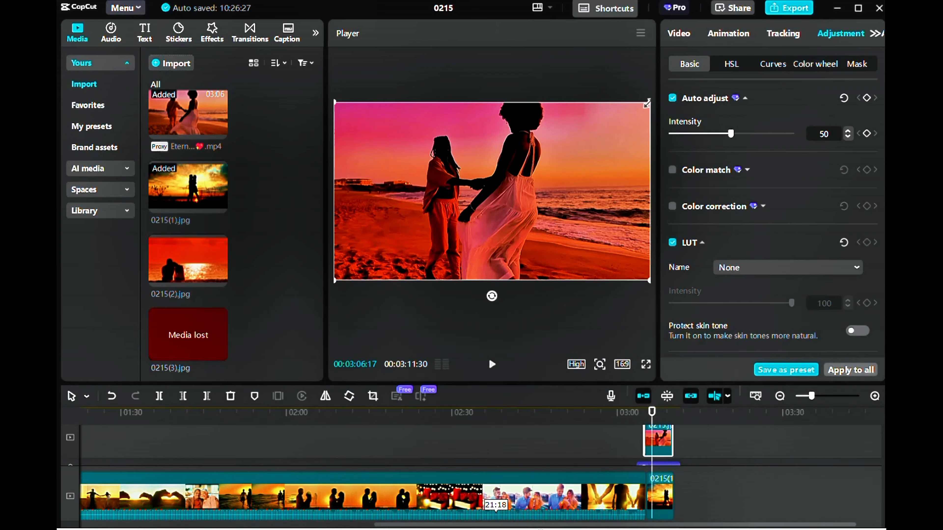
Shrink the overlaid beach still to about half the frame width and place it midway down the frame's right edge
drag(646, 104, 575, 147)
drag(522, 193, 591, 145)
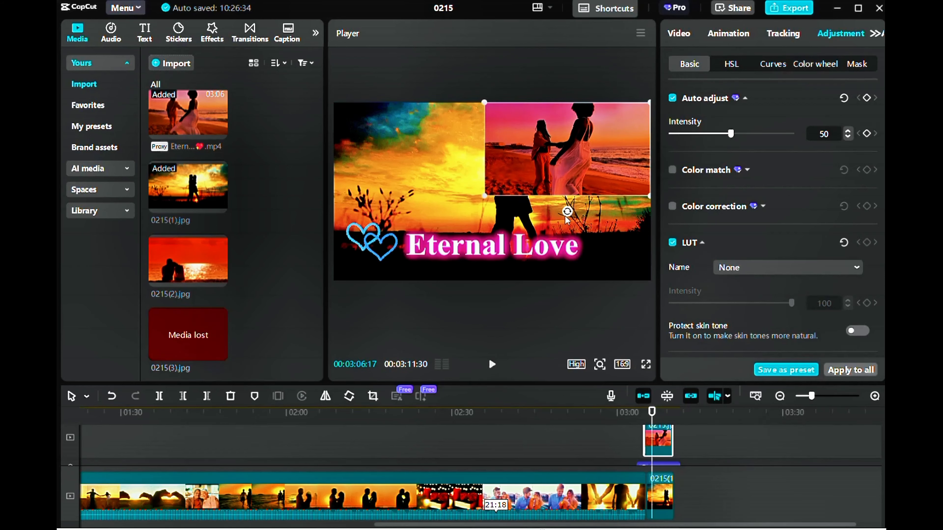
mouse_move(487, 195)
mouse_down()
mouse_move(501, 289)
mouse_move(503, 262)
mouse_move(484, 205)
mouse_up()
drag(562, 146, 564, 198)
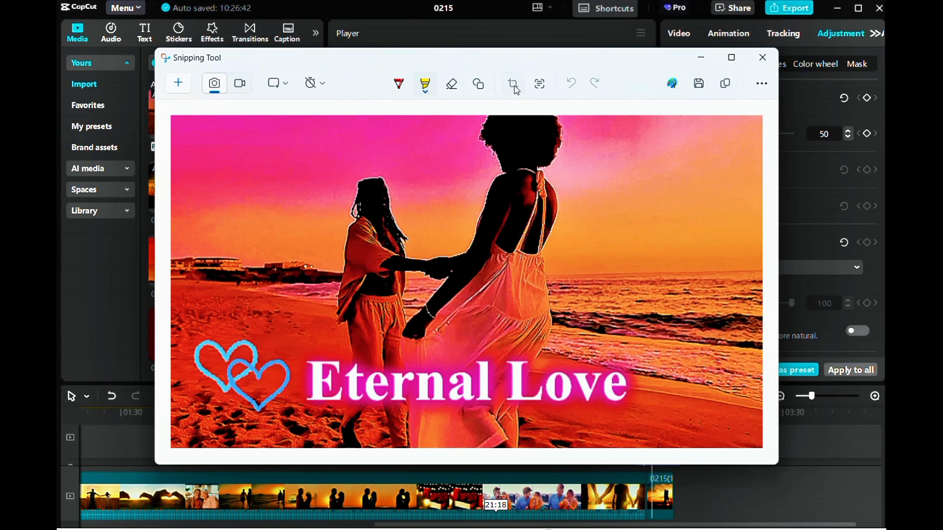
Try cropping both sides of the exported thumbnail around the two figures in Snipping Tool, closing it without applying the crop
click(514, 84)
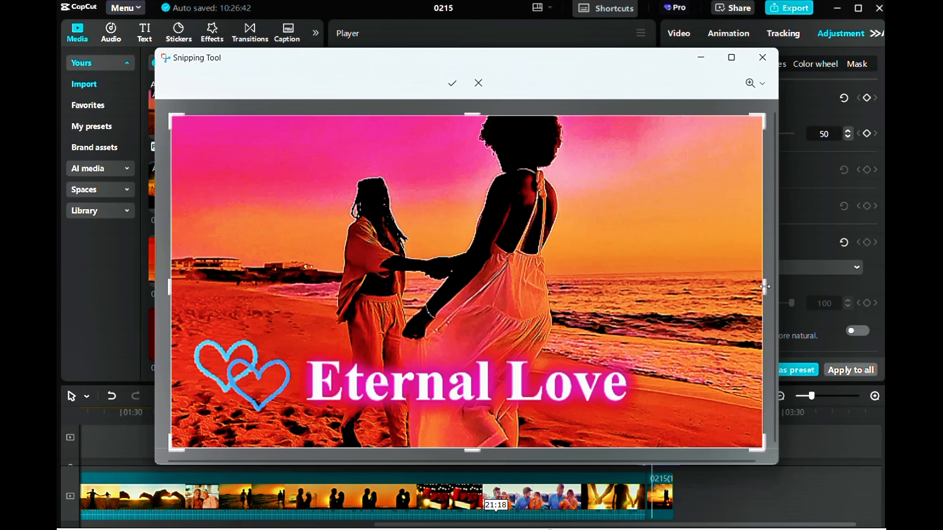
drag(760, 290, 608, 289)
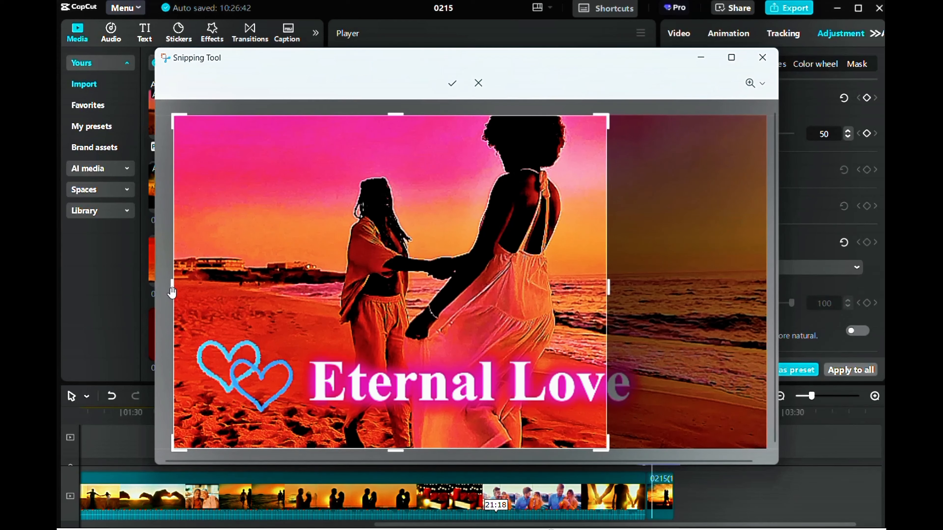
drag(171, 283, 301, 284)
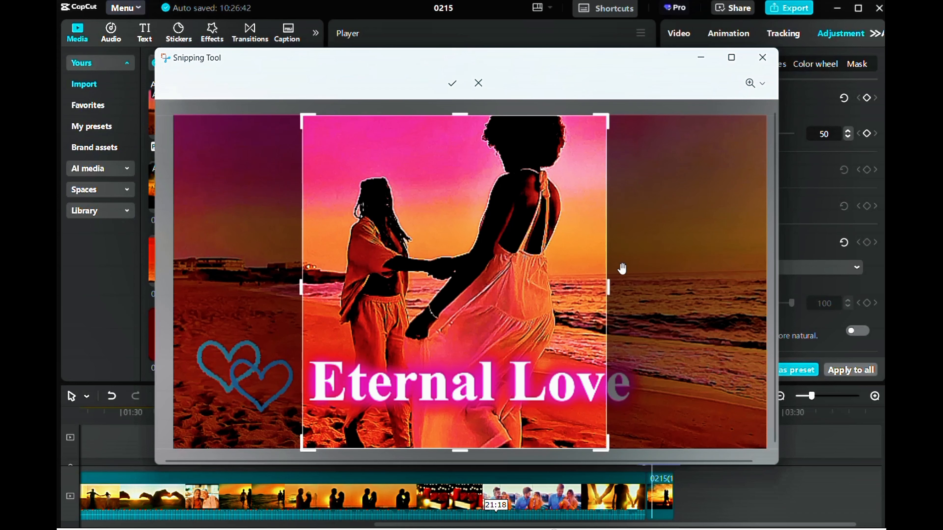
click(771, 56)
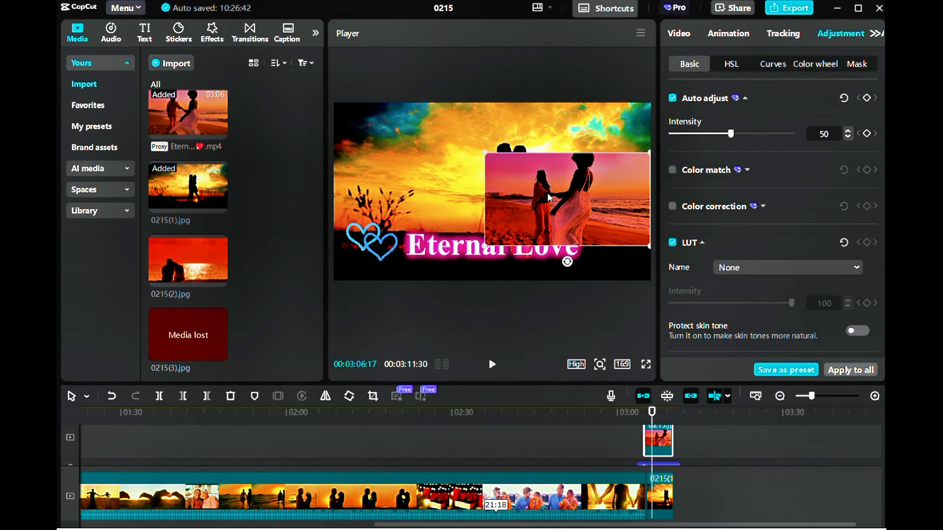
Try the overlaid beach still in other positions beside the silhouetted couple and delete it from the timeline
drag(549, 197, 593, 152)
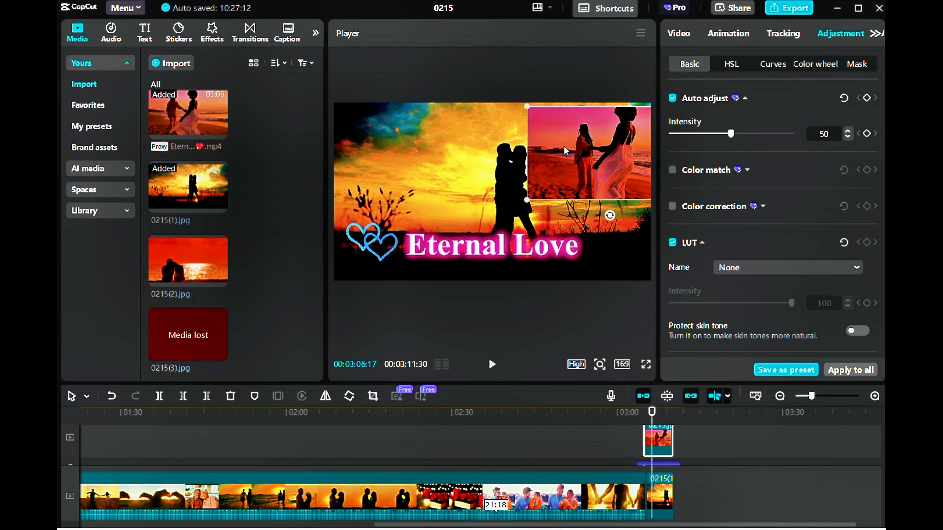
drag(563, 146, 487, 174)
key(Delete)
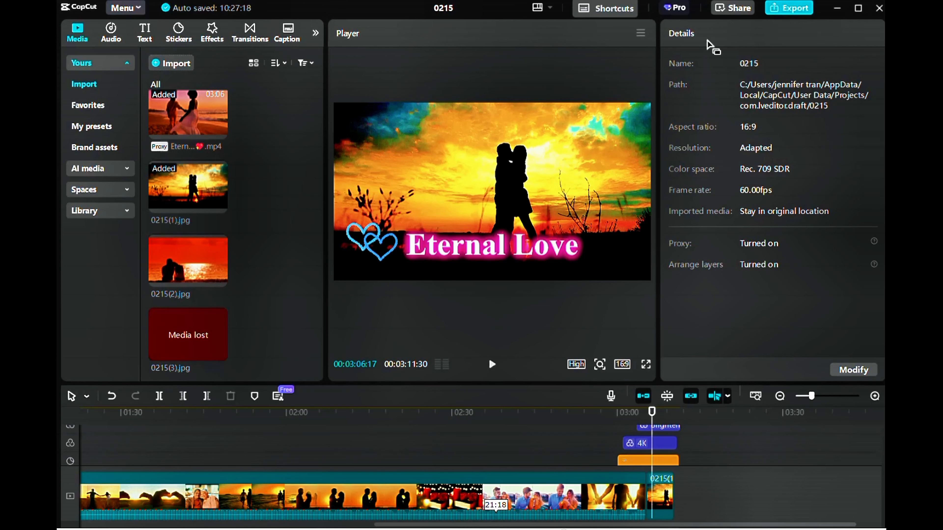
Switch to the Edge browser window with YouTube Studio, open a new tab and restore the window to a smaller size
mouse_move(647, 529)
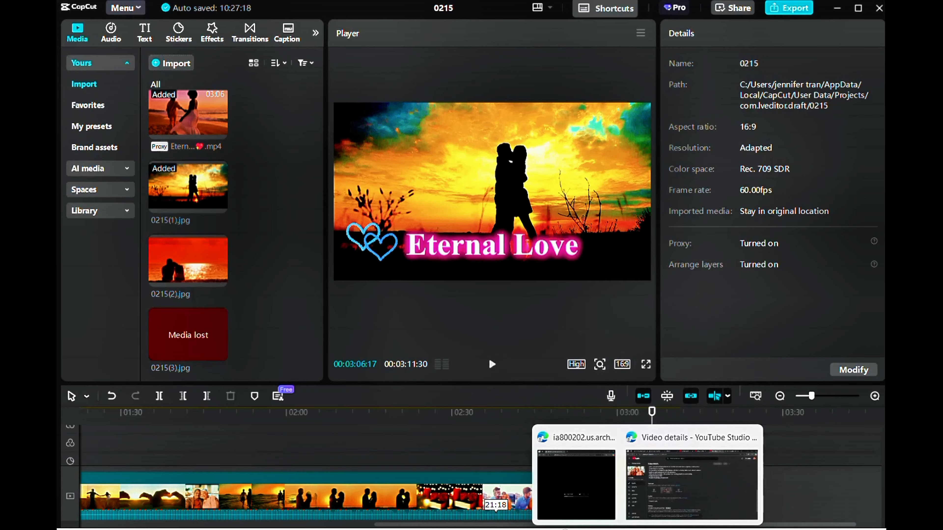
click(668, 499)
key(ctrl+t)
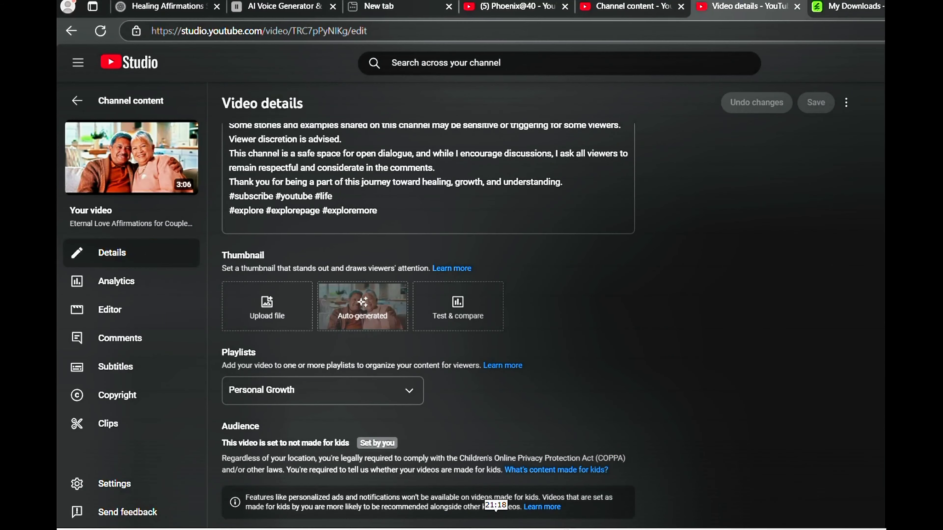
click(885, 5)
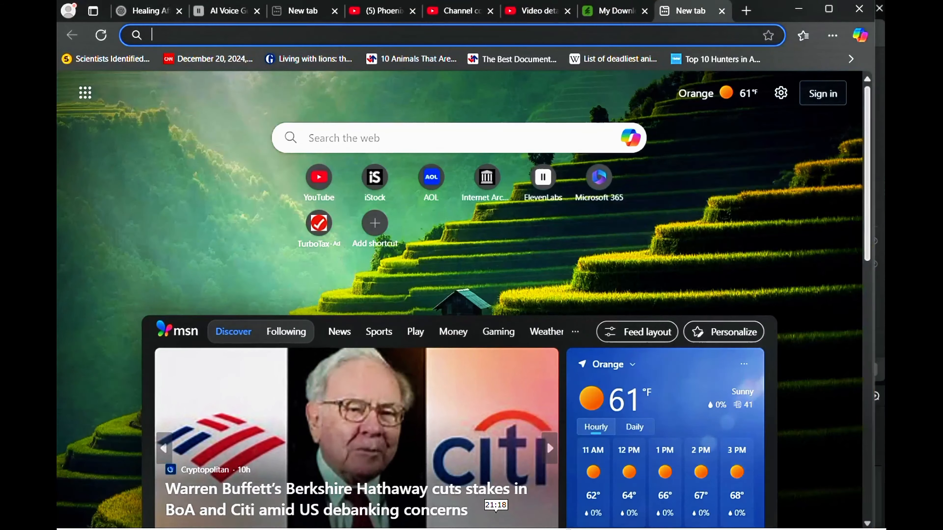
Search the web for "compress jpeg" and open the Compress JPEG Images Online site at compressjpeg.com
click(387, 31)
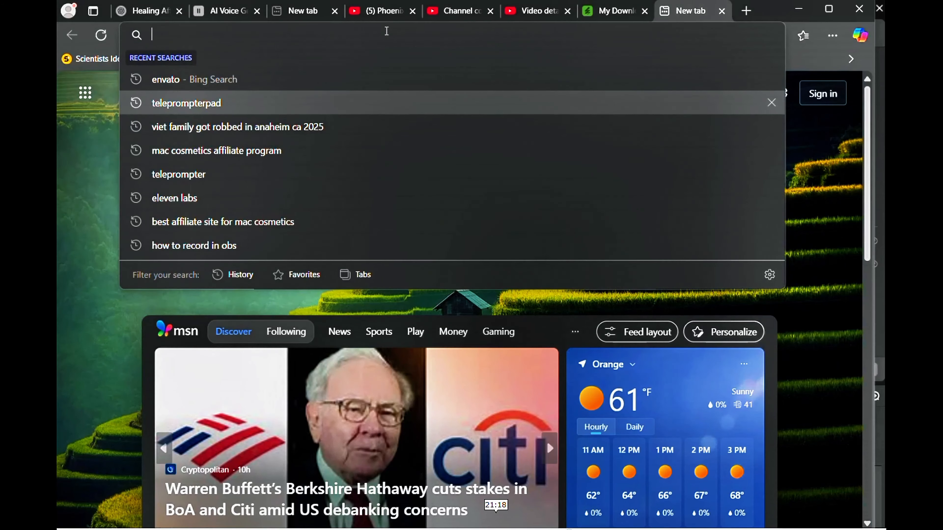
text(conp)
key(BackSpace)
key(BackSpace)
text(mp)
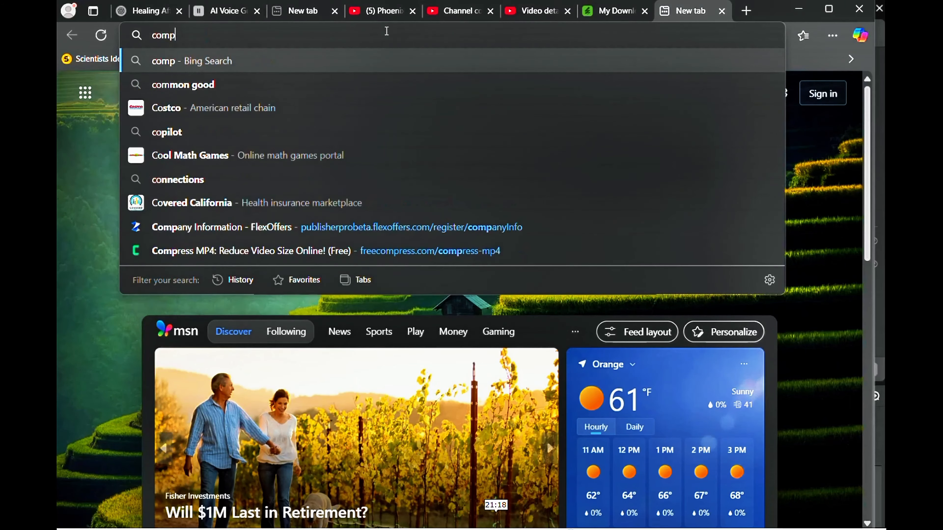
text(ress jpeg)
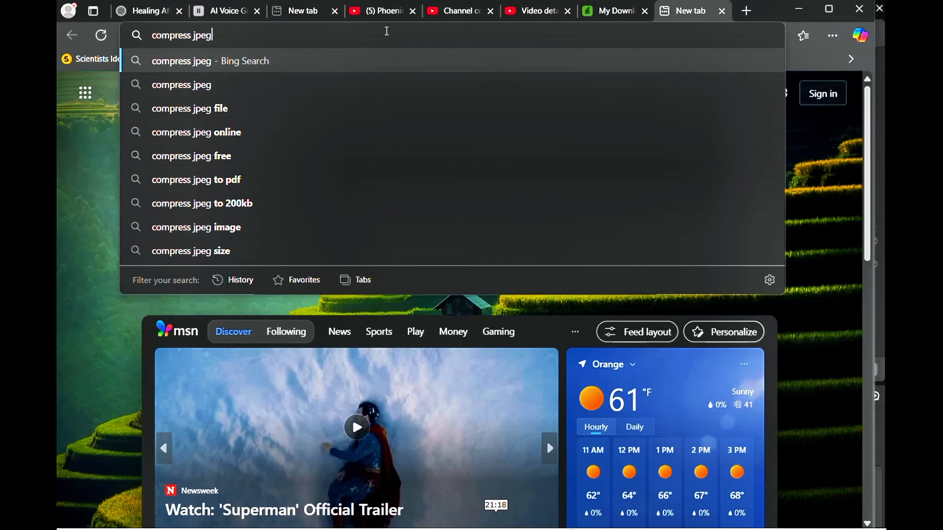
key(Return)
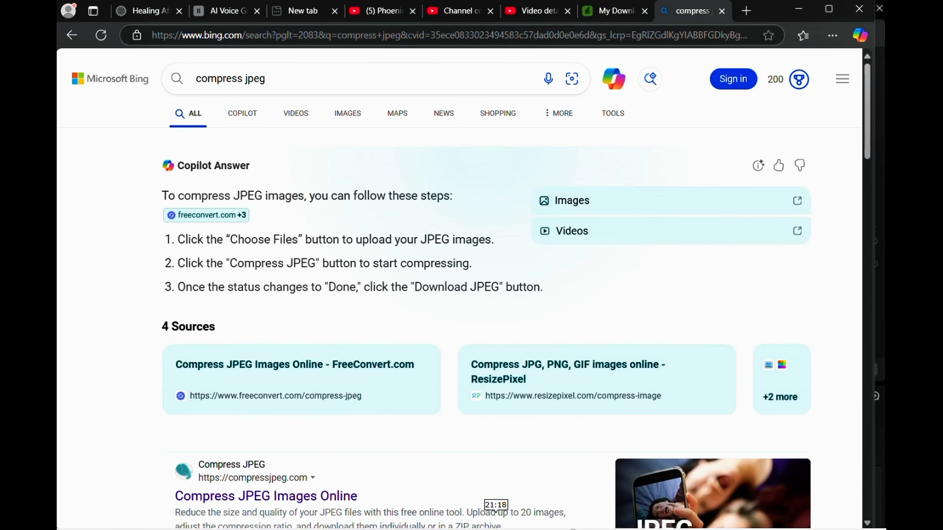
click(311, 501)
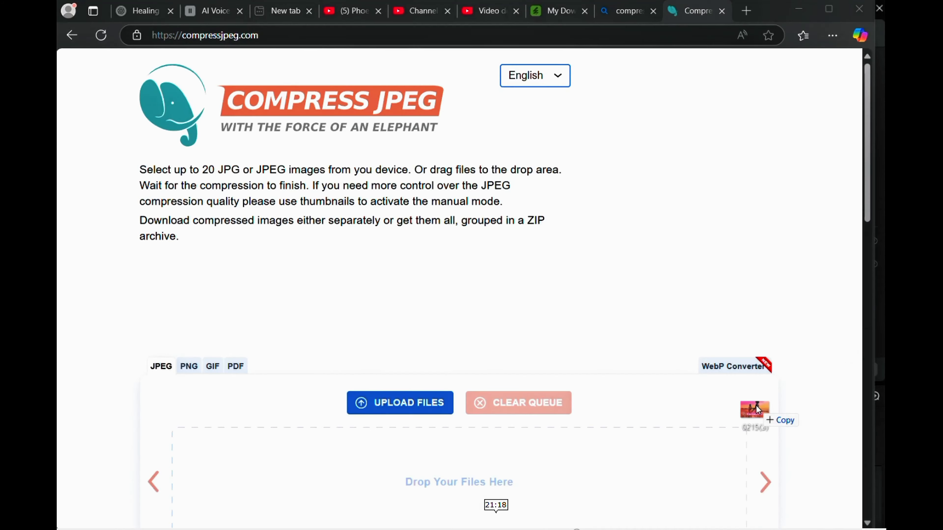
Upload 0215(3).jpg to the JPEG compressor and download the compressed image
drag(757, 409, 502, 463)
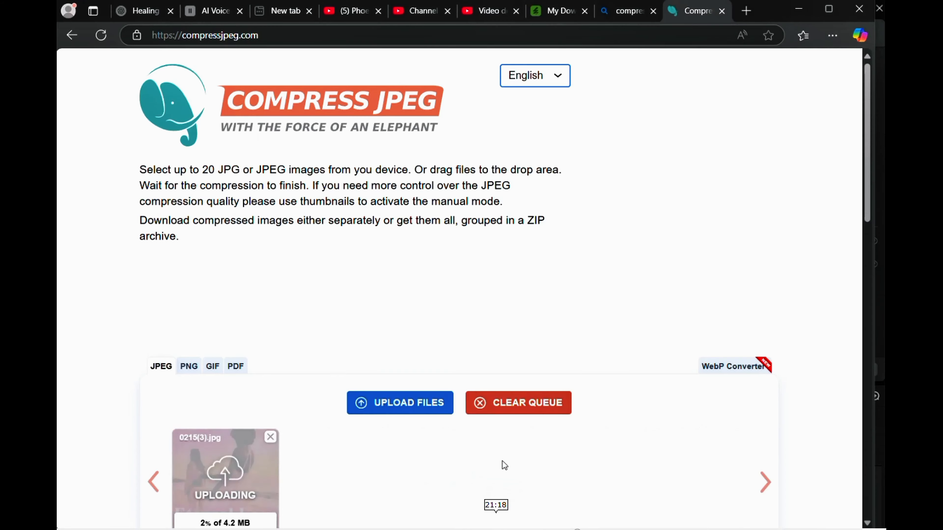
drag(870, 91, 863, 160)
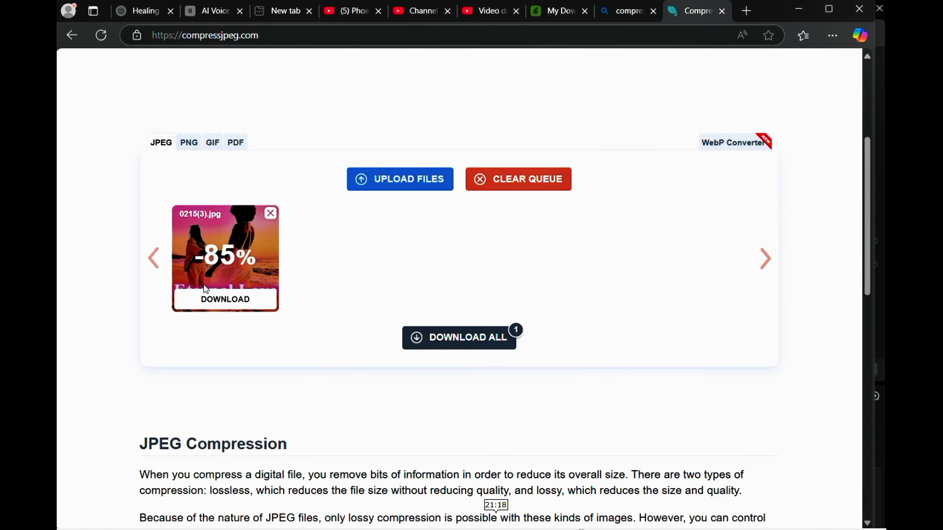
click(214, 304)
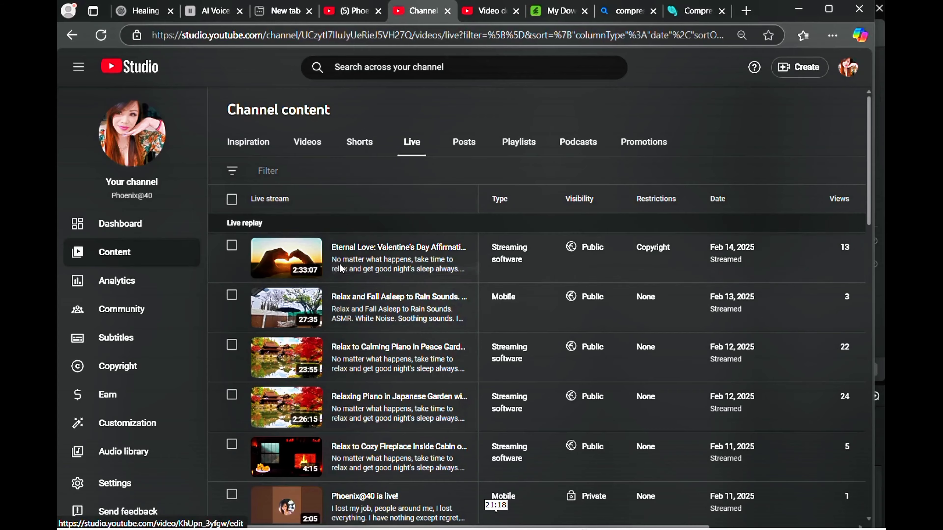
Open the details of the live replay "Eternal Love: Valentine's Day Affirmation for Couples" in YouTube Studio and remove ": Valentine's Day" from its title
click(339, 265)
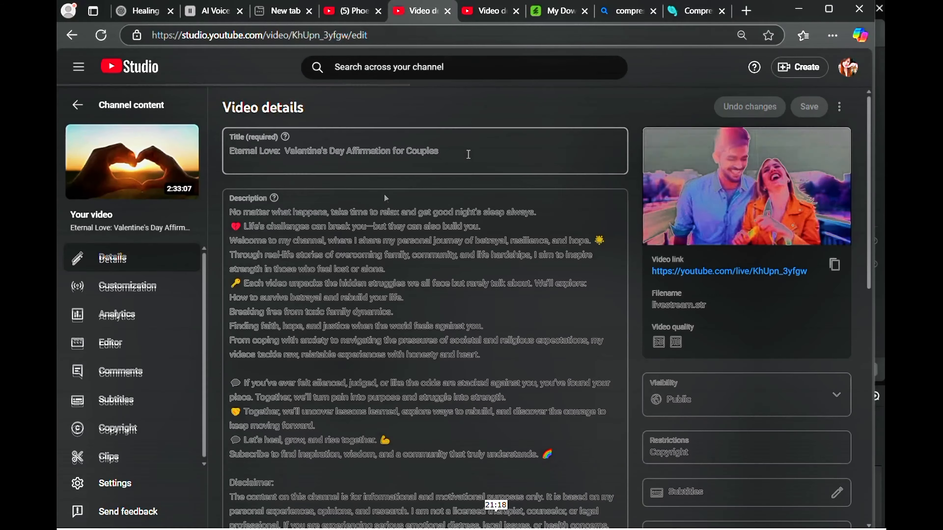
drag(442, 151, 278, 147)
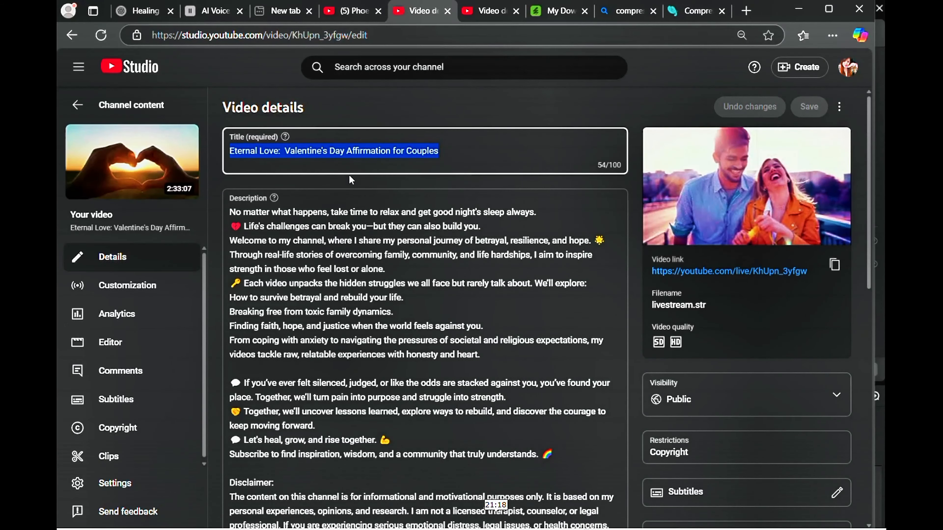
drag(347, 150, 279, 151)
key(BackSpace)
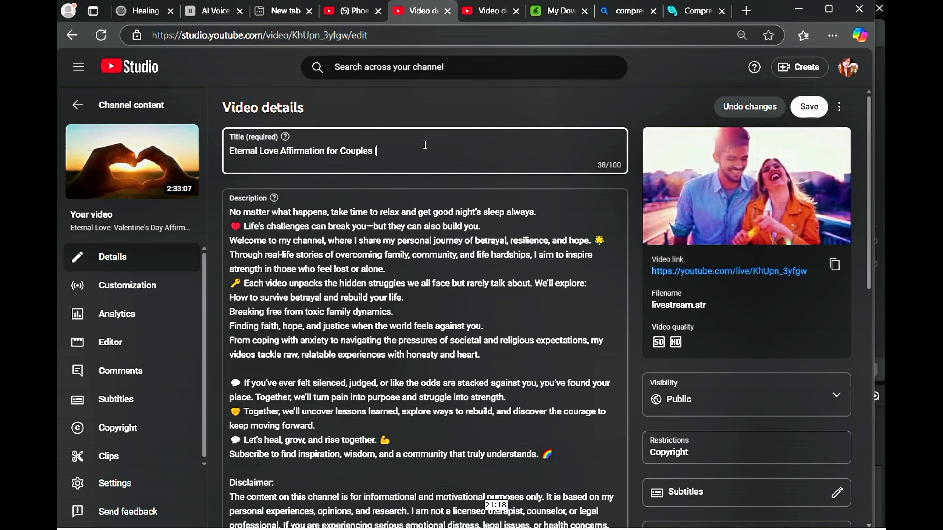
Extend the replay's title to read "Eternal Love Affirmation for Couples: Make Everyday Valentine's Day"
key(BackSpace)
key(BackSpace)
text(: Make Everyday VAle)
key(BackSpace)
key(BackSpace)
key(BackSpace)
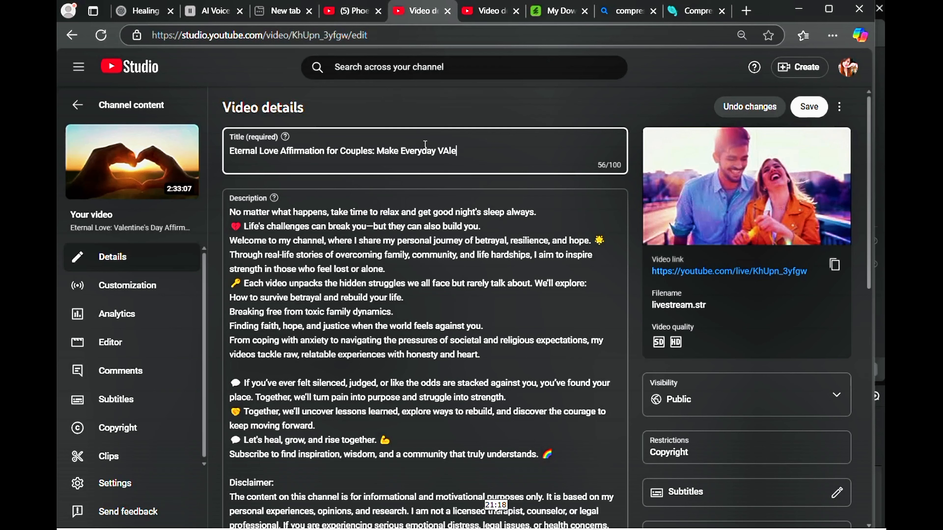
text(alentine's Day)
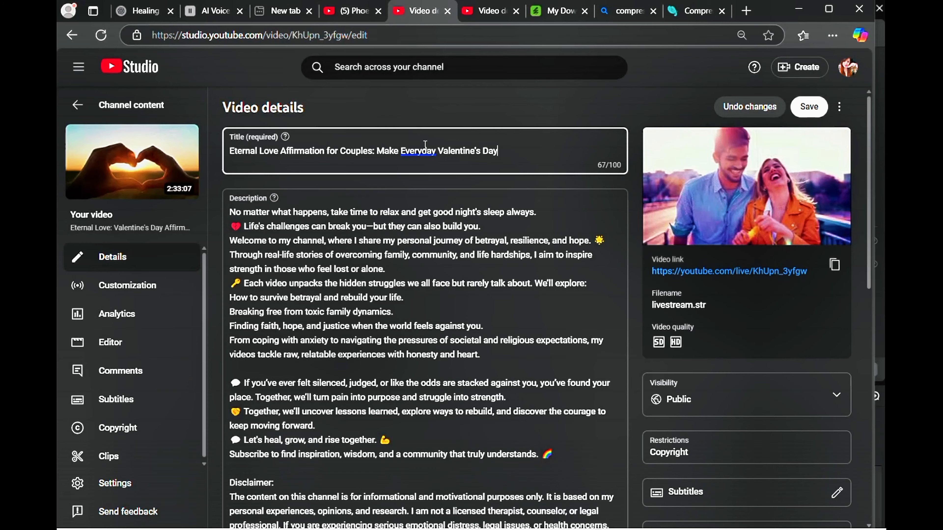
Reword the title's ending to "Everyday is Valentine's Day" and rename 0215(3)-min in the Downloads folder with the copied title
key(ctrl+a)
key(super+e)
click(594, 283)
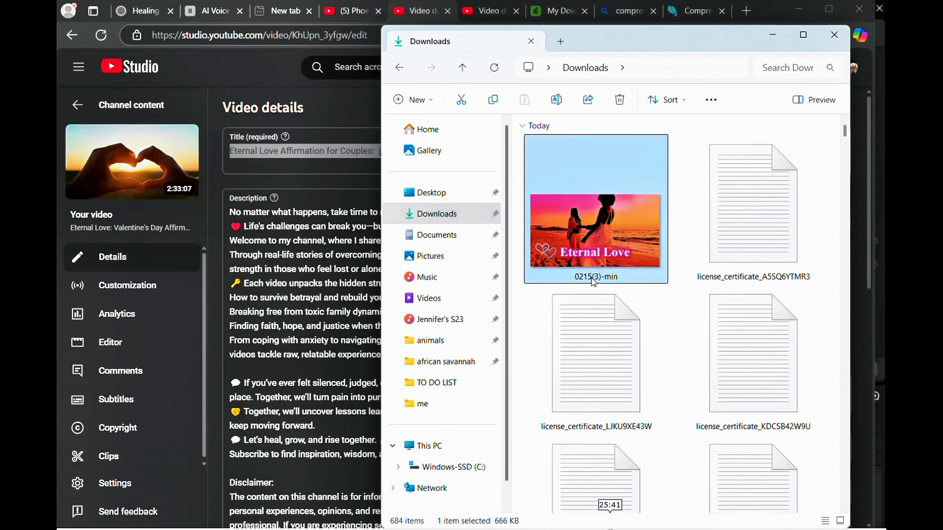
click(592, 278)
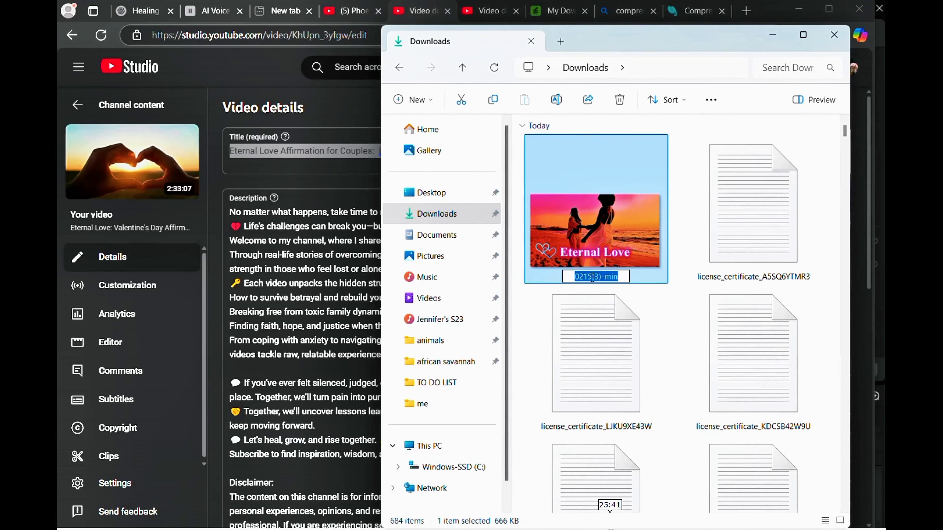
right_click(610, 280)
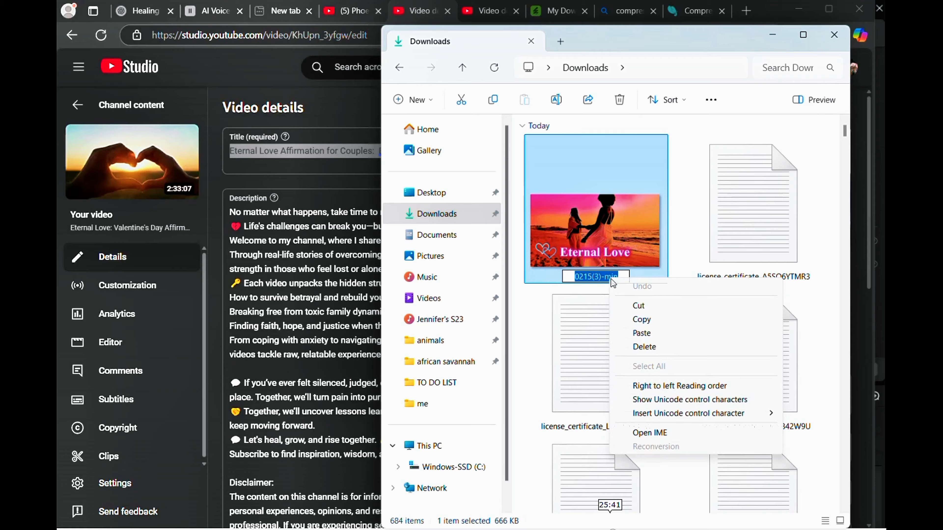
click(645, 336)
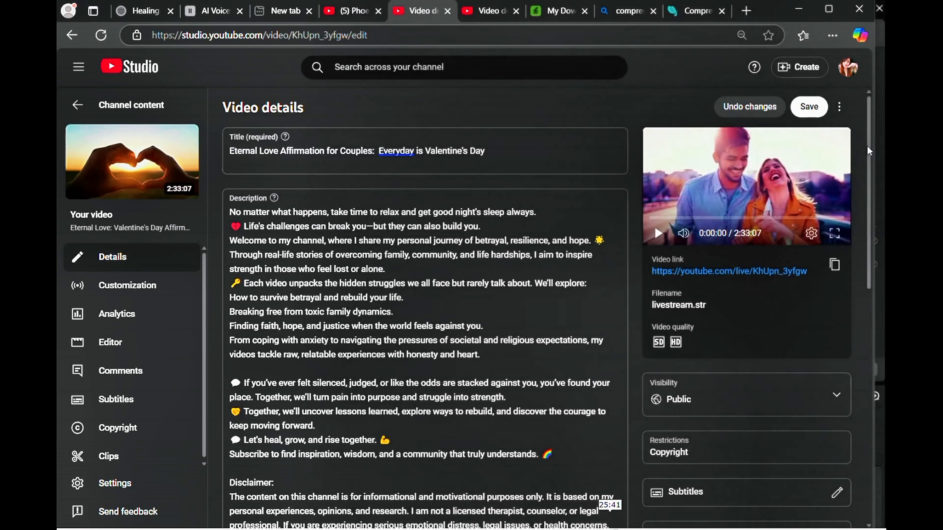
Upload the compressed "Eternal Love" image as the replay's thumbnail, add the replay to the Personal Growth playlist and save
scroll(855, 340, down, 10)
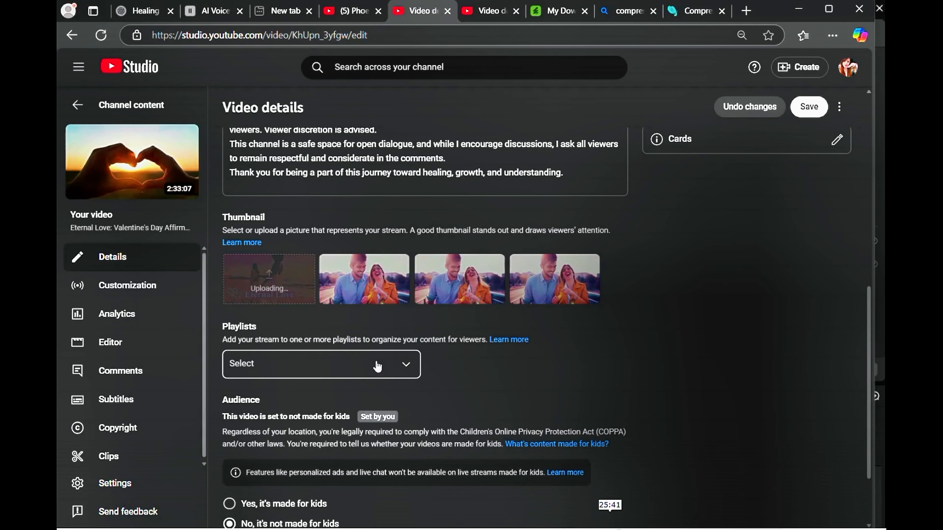
click(400, 363)
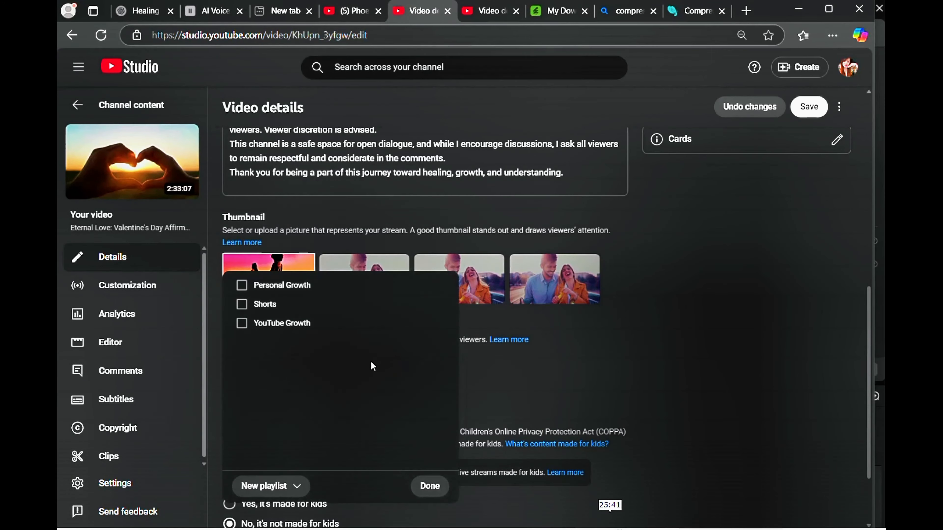
click(302, 294)
click(429, 486)
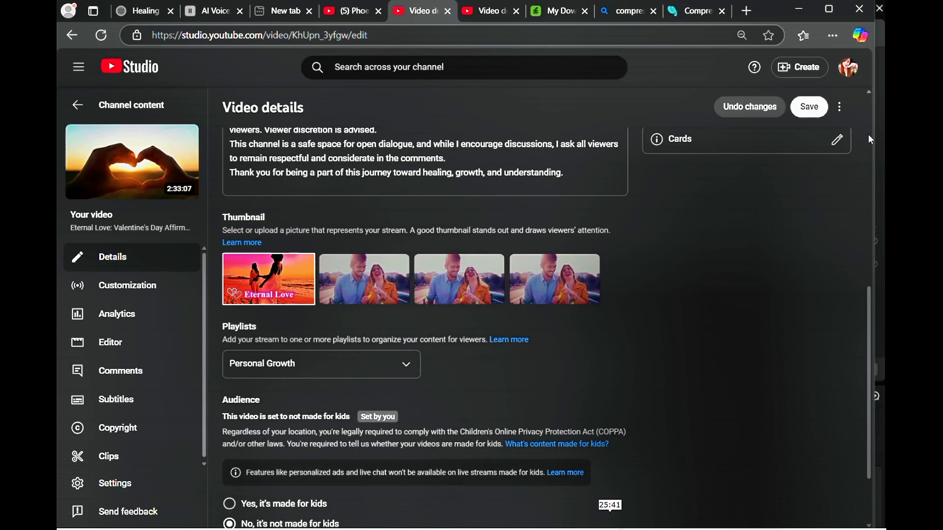
click(809, 108)
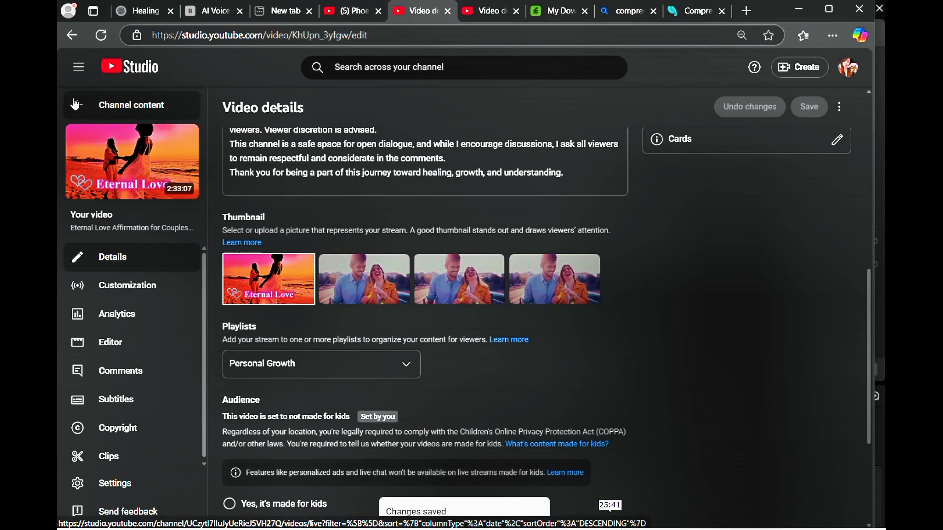
Return to the channel content and open the details of the uploaded video "Eternal Love Affirmations for Couples"
click(75, 105)
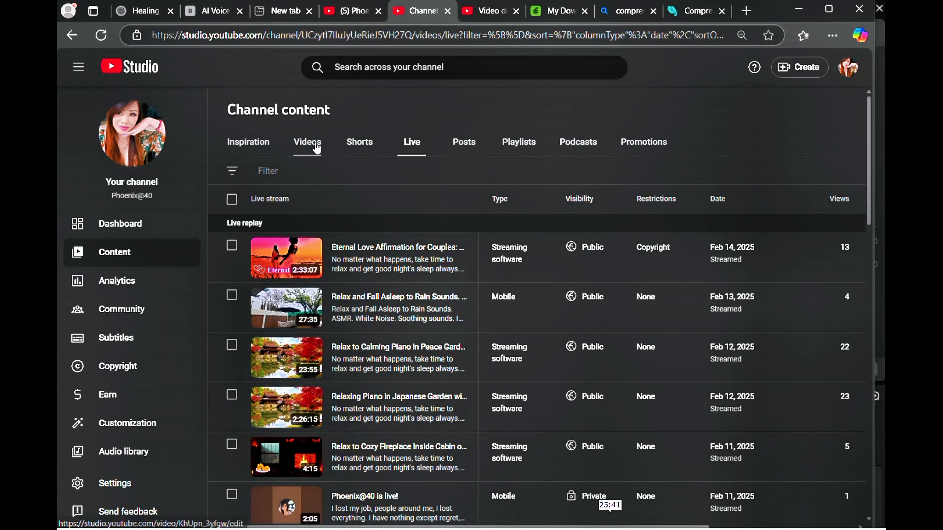
click(307, 142)
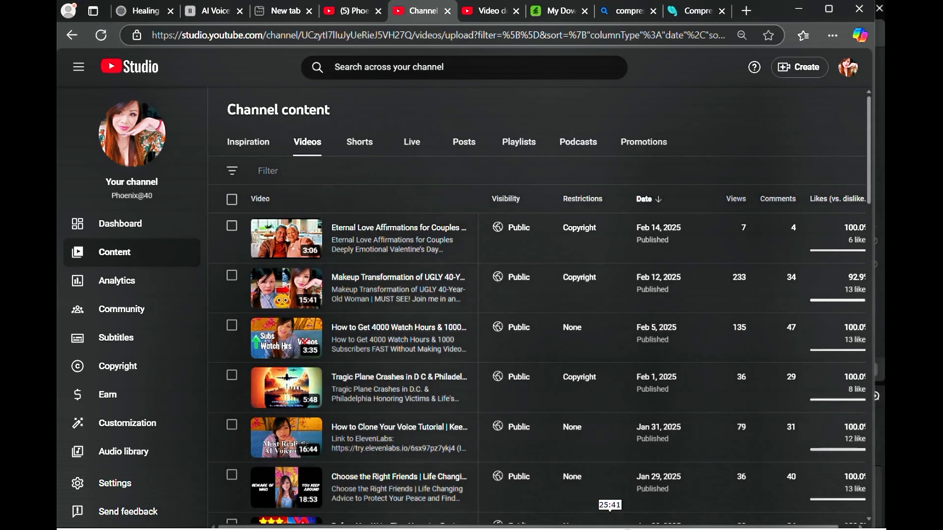
mouse_move(621, 232)
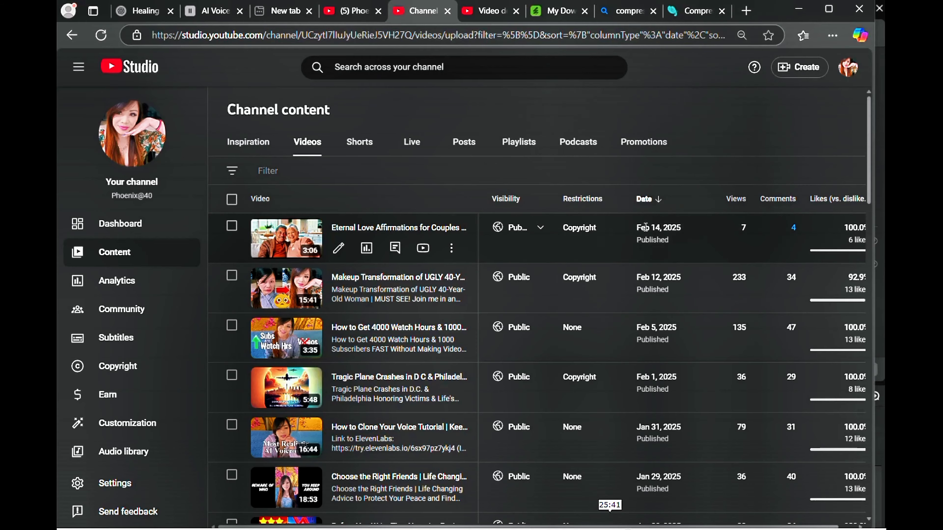
click(432, 232)
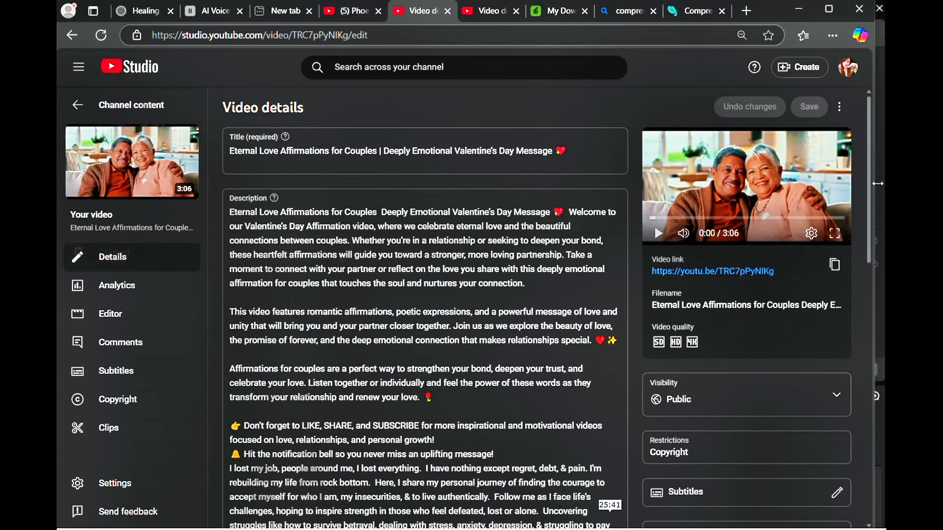
Replace the title text before the heart emoji with "Eternal Love Affirmation for Couples Everyday is Valentine's Day" and select the description's opening title phrase
drag(869, 152, 859, 122)
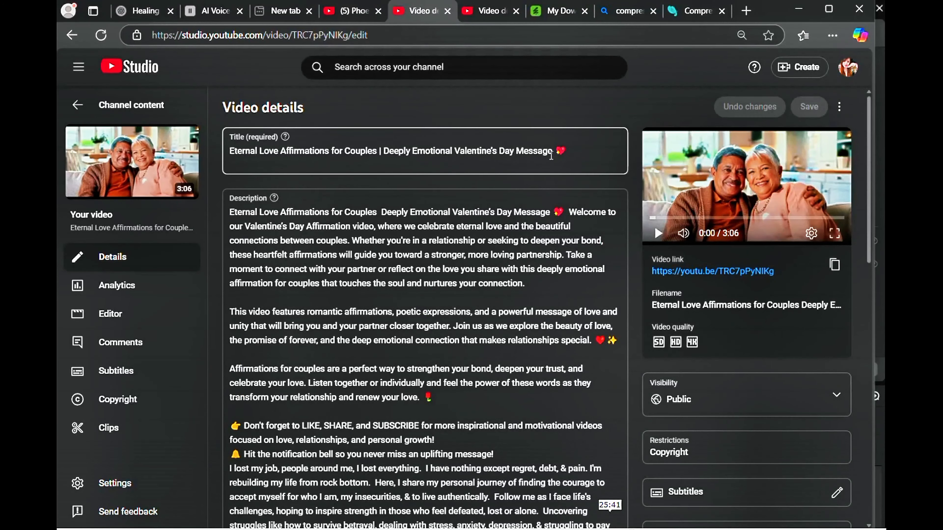
drag(553, 152, 236, 145)
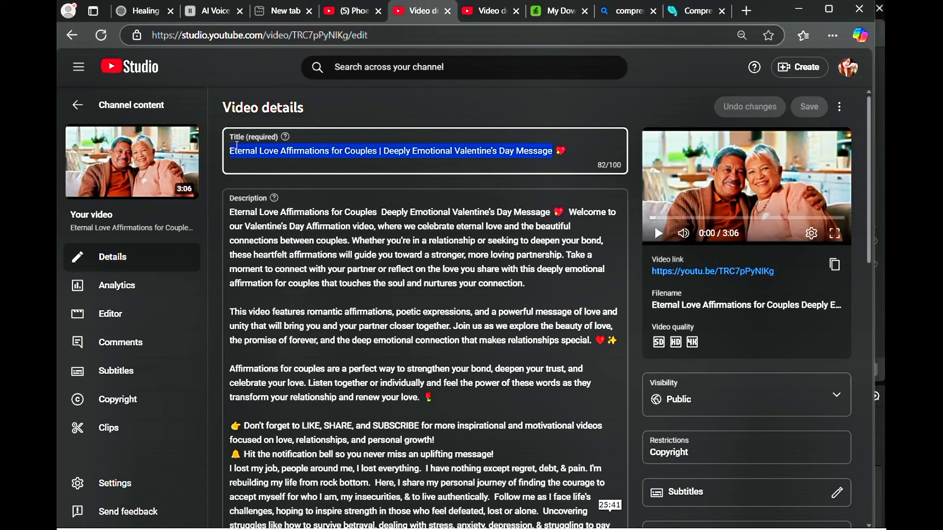
key(BackSpace)
text(Eternal Love Affirmation for Couples Everyday is Valentine's Day)
key(Tab)
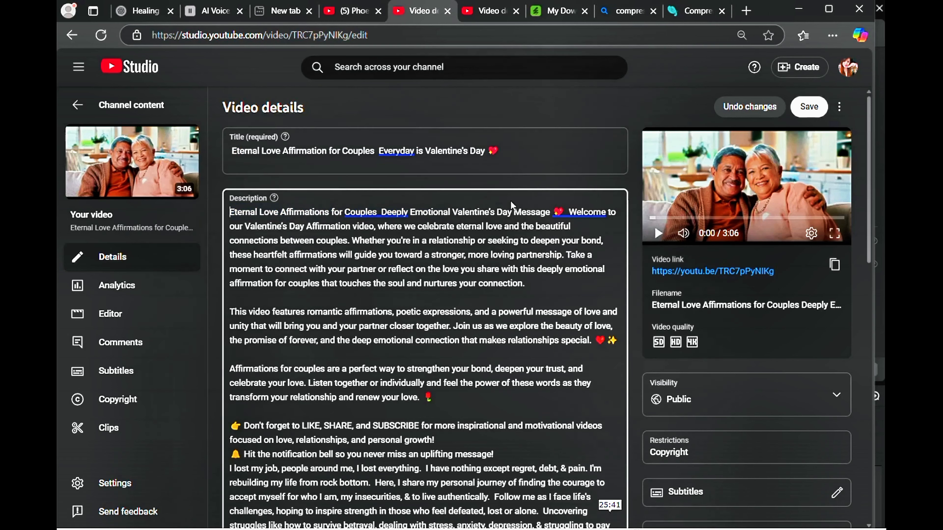
shift+click(576, 207)
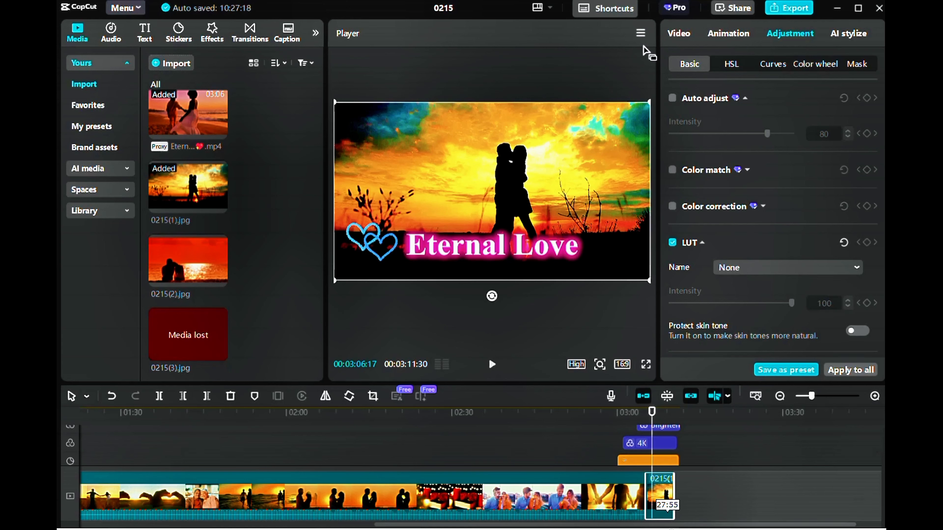
In CapCut, export the silhouetted couple frame with the "Eternal Love" text as a 4K JPEG still imported into the project
mouse_move(643, 43)
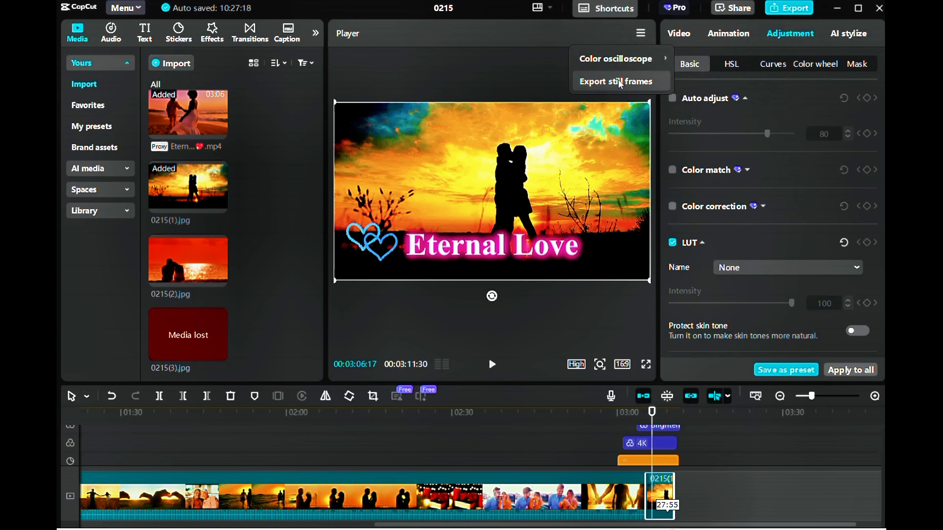
click(628, 80)
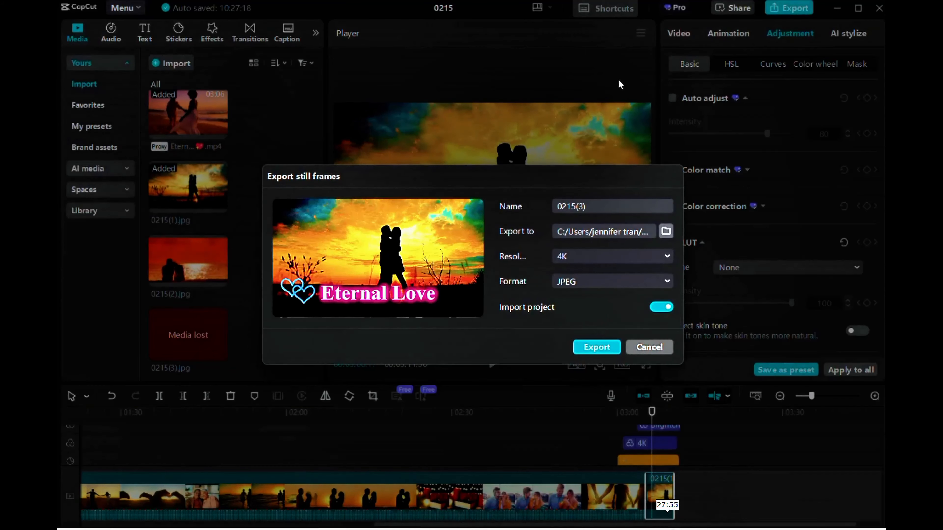
click(595, 349)
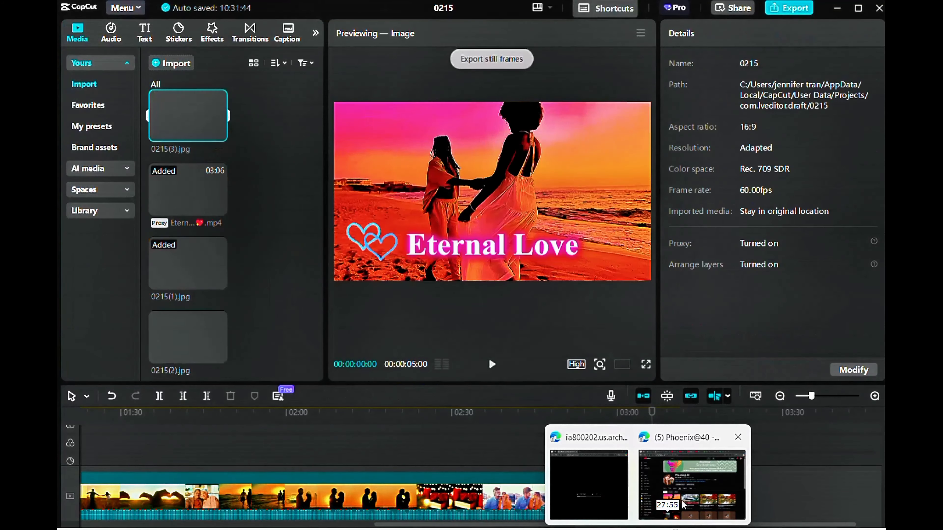
Switch to the Edge browser and remove 0215(3).jpg from the JPEG compressor's queue
click(682, 505)
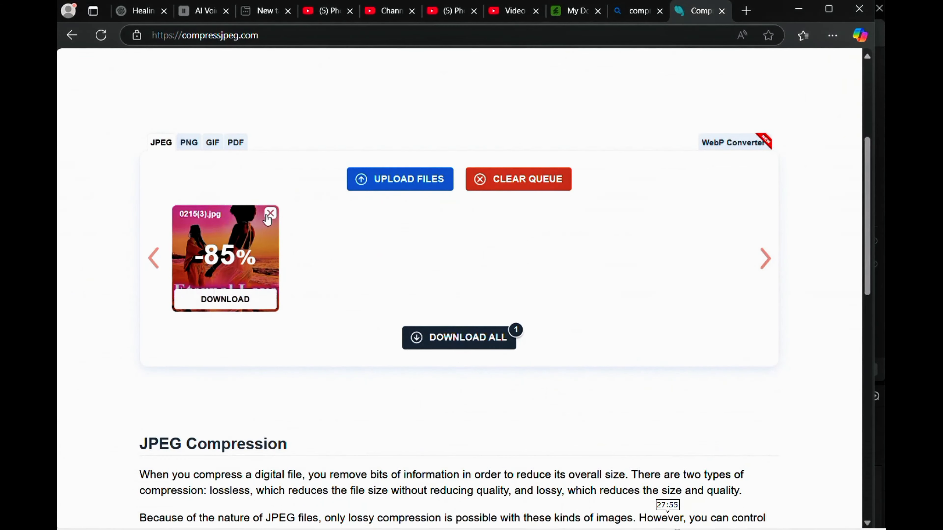
click(268, 214)
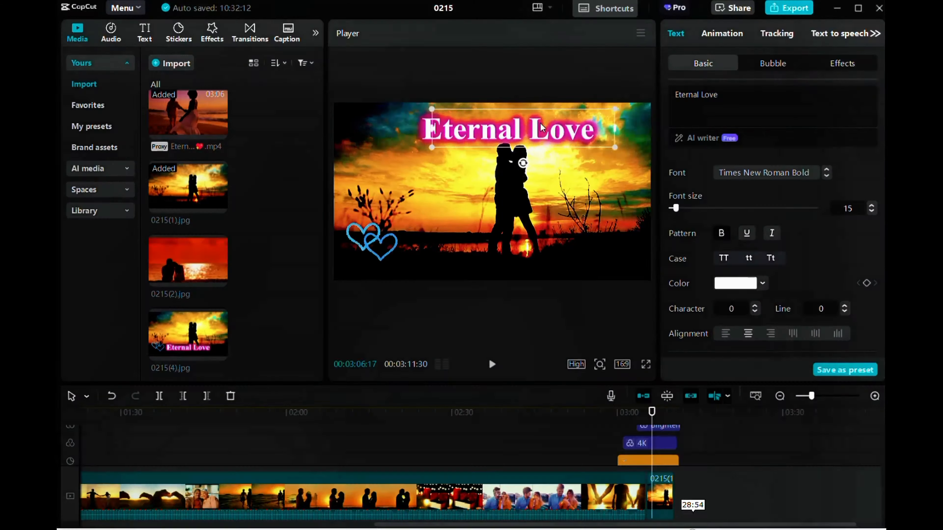
In CapCut, space "Eternal" and "Love" apart on either side of the silhouetted couple at mid-height, and nudge the double-heart sticker slightly down and right
drag(540, 126, 478, 166)
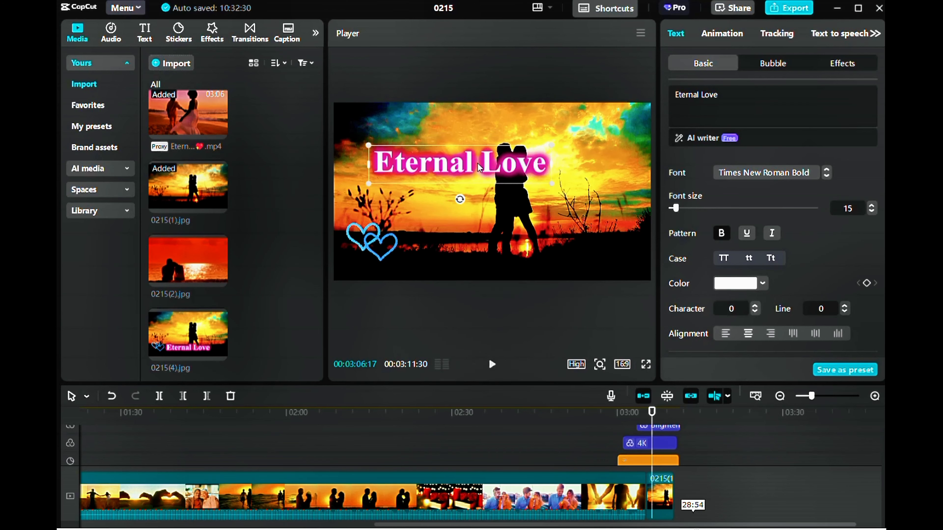
click(527, 160)
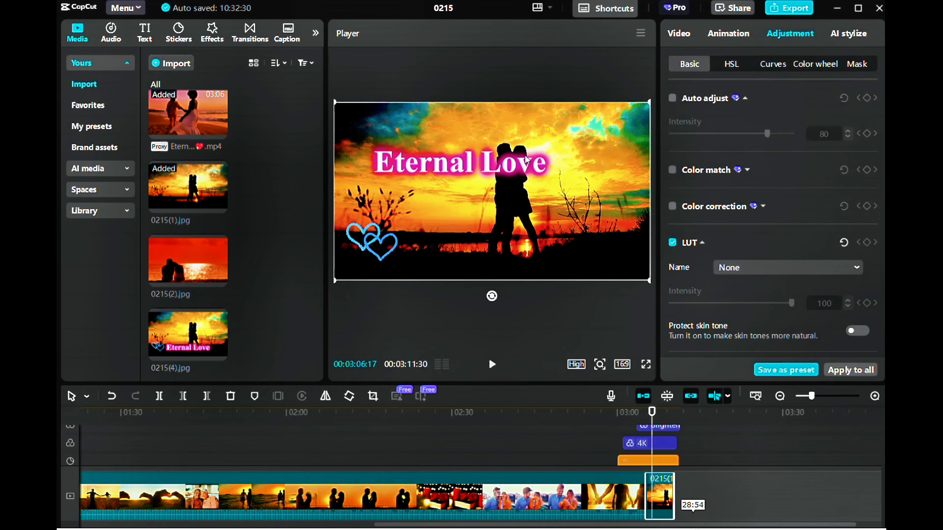
click(493, 171)
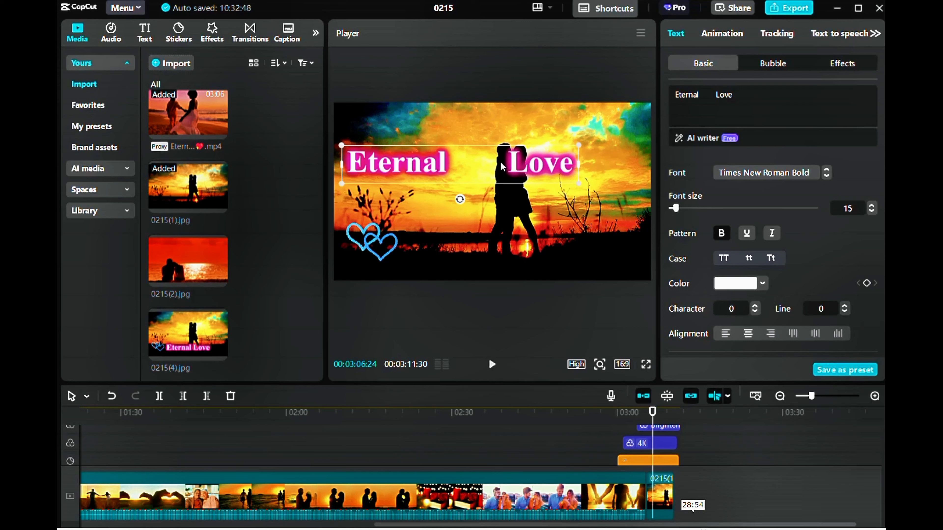
drag(499, 161, 536, 169)
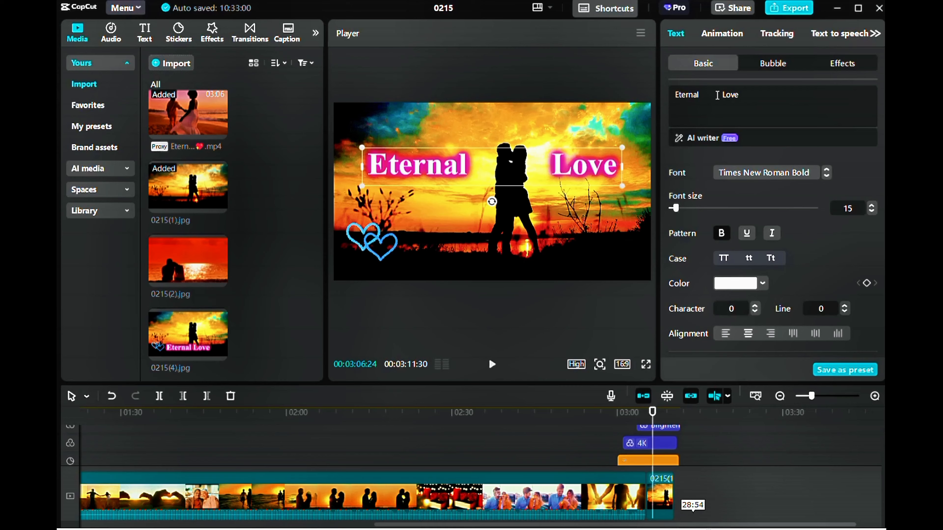
click(584, 227)
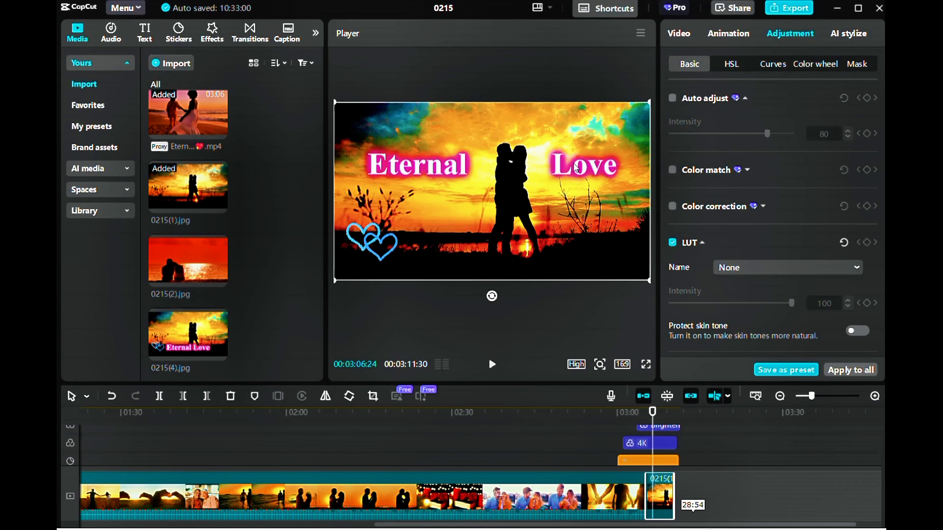
drag(575, 172, 576, 159)
click(586, 185)
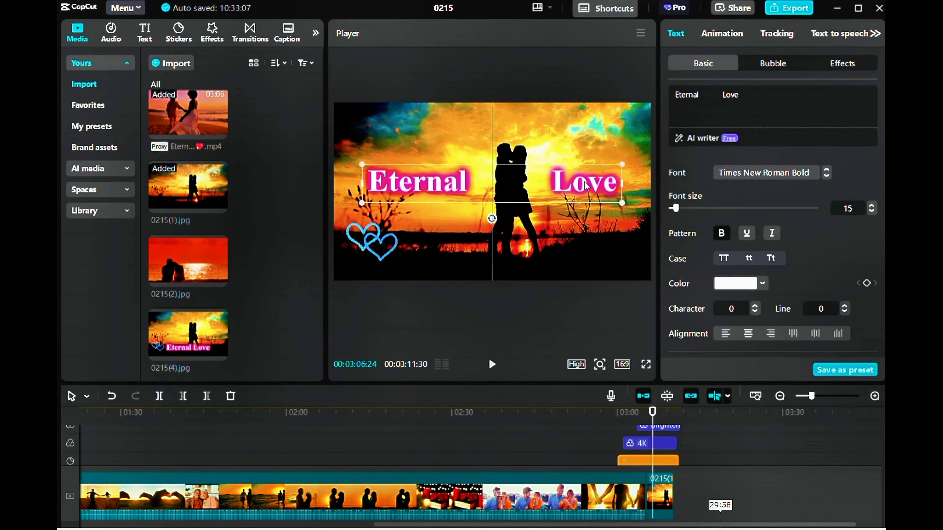
click(386, 245)
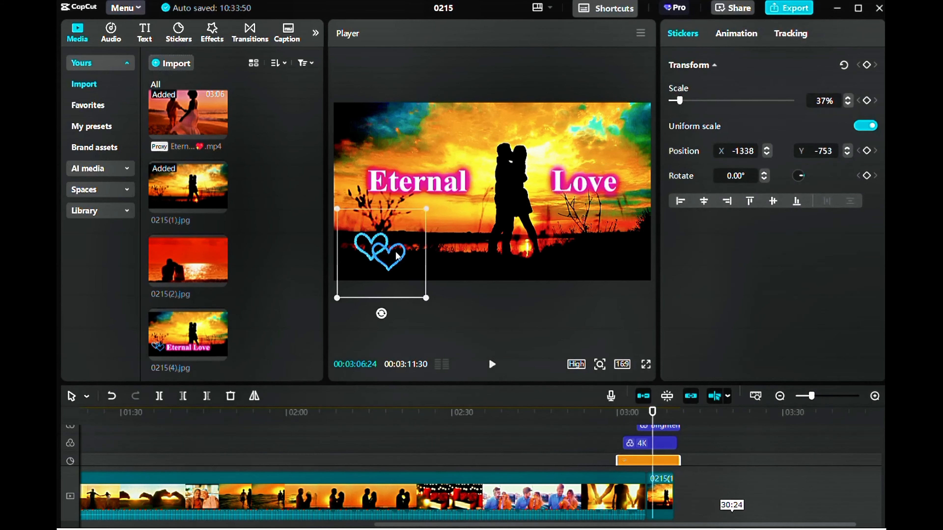
drag(386, 246, 390, 250)
Export the rearranged frame as a 4K JPEG still named 0215(5), imported into the project, and open the exported file's location
click(642, 42)
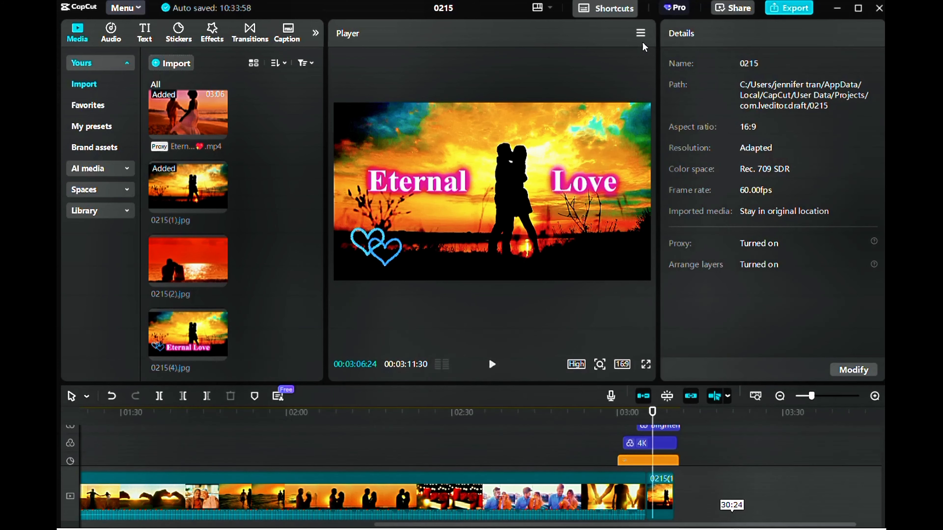
click(642, 37)
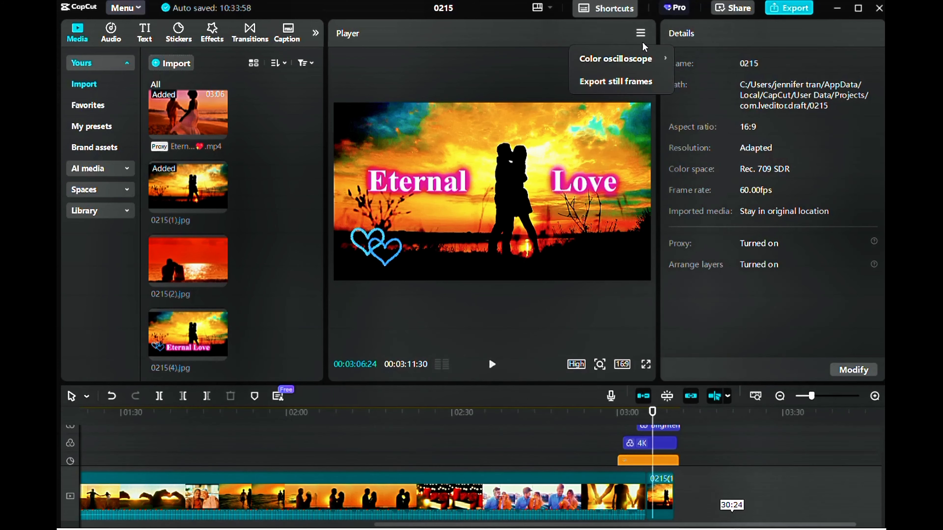
click(623, 82)
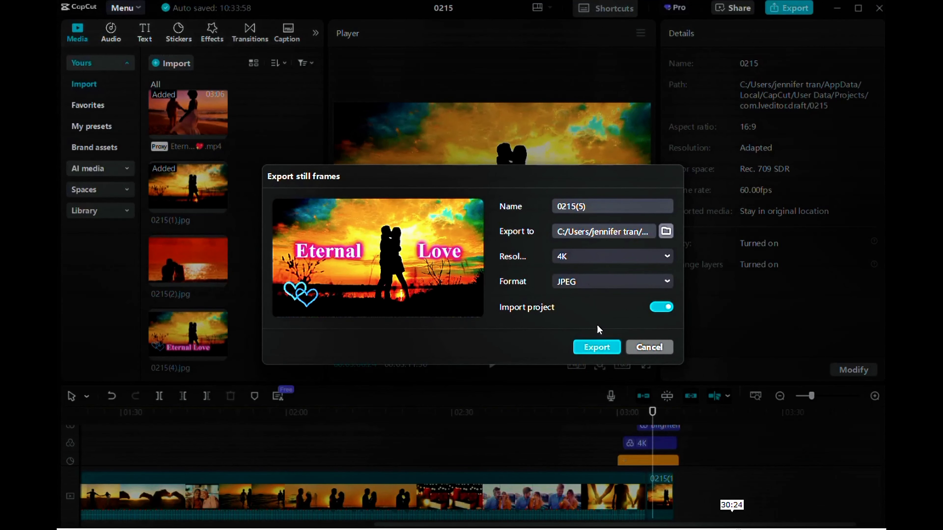
click(604, 346)
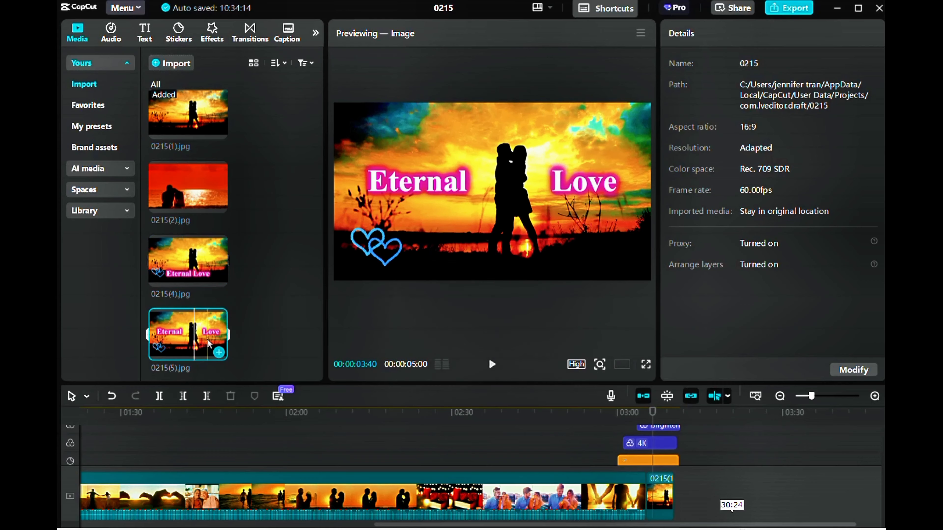
right_click(216, 329)
click(238, 336)
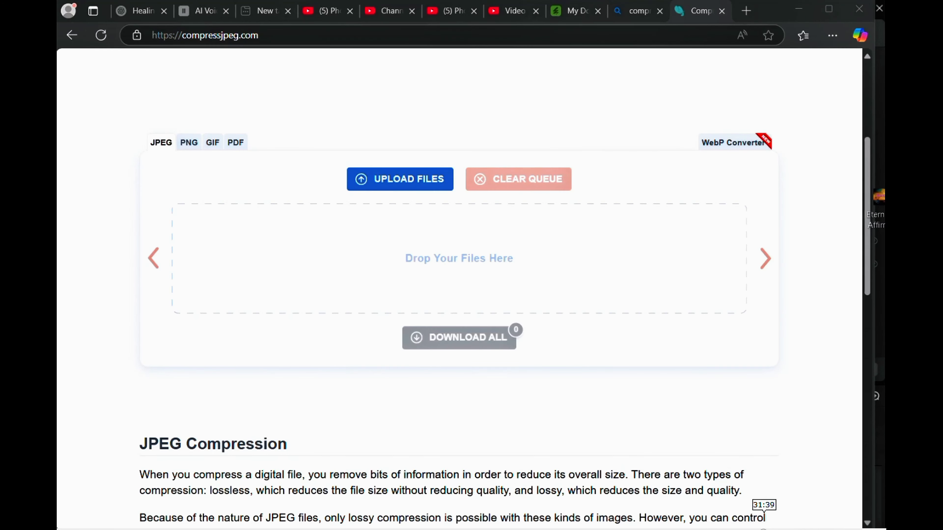
Add the exported "Eternal Love" image with the spaced-out text to the JPEG compressor's queue
drag(400, 236, 564, 307)
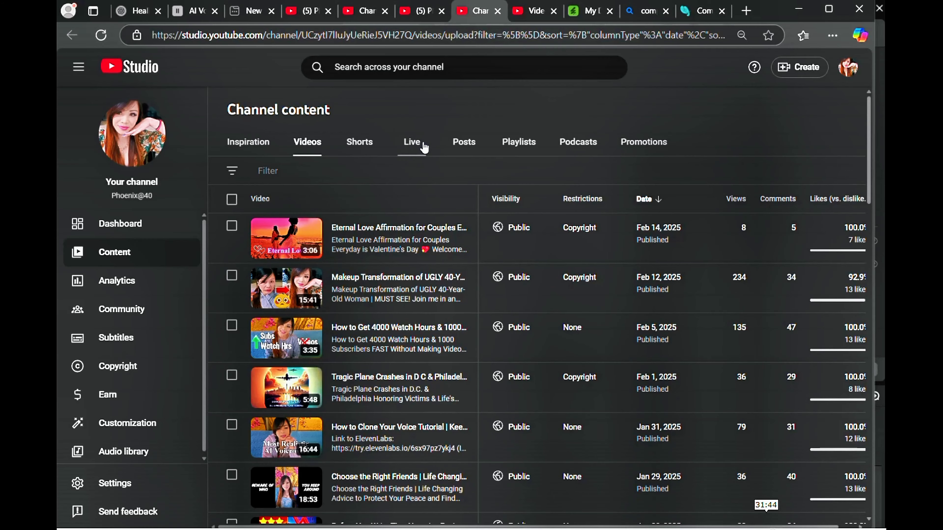
In YouTube Studio, open the Eternal Love live replay's details and replace its thumbnail with the image Eternal Love Affirmation for Couples-min
click(424, 147)
mouse_move(368, 243)
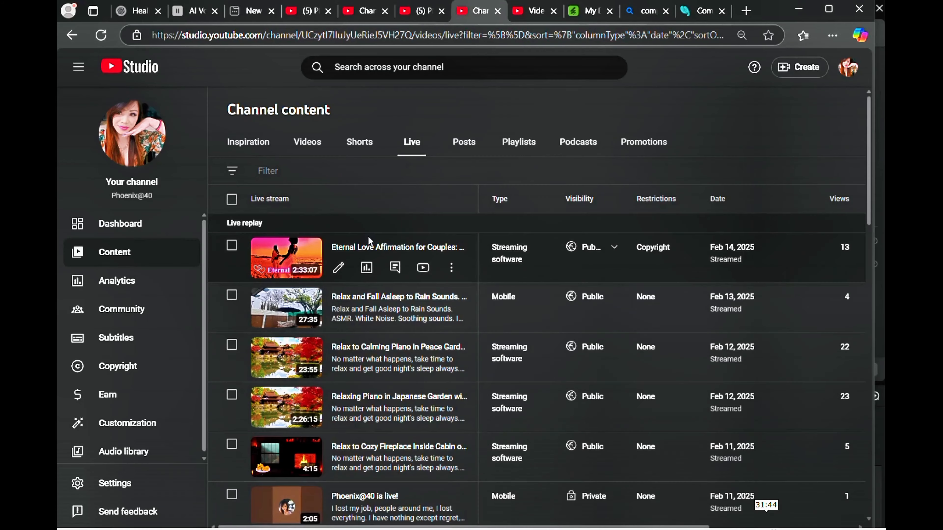
click(338, 274)
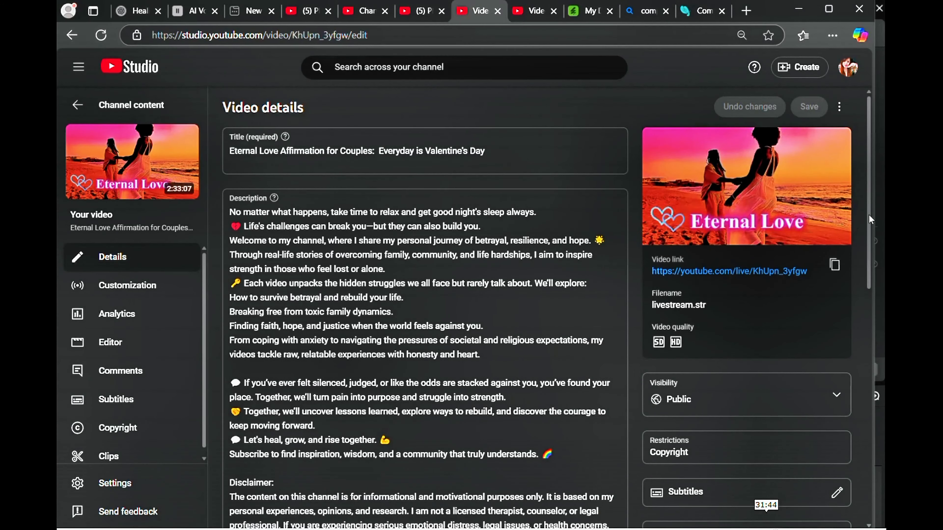
drag(870, 187, 842, 394)
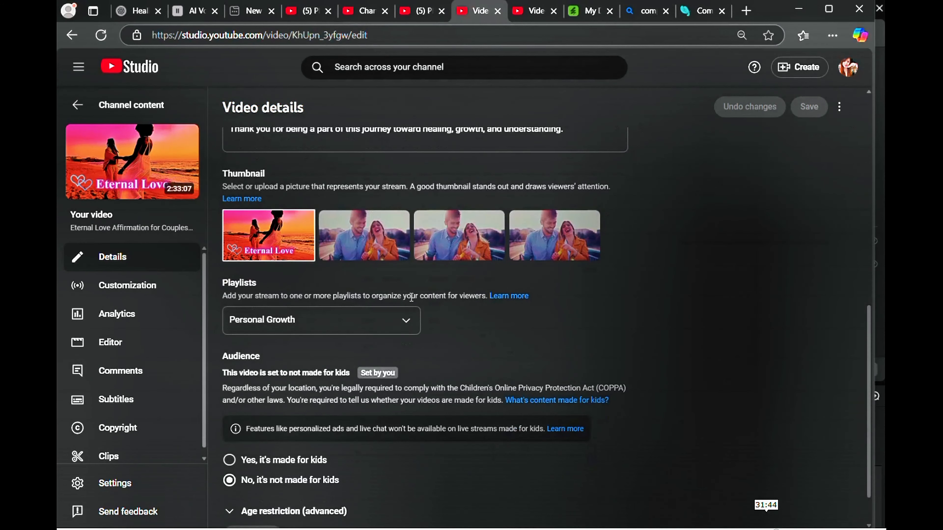
click(311, 224)
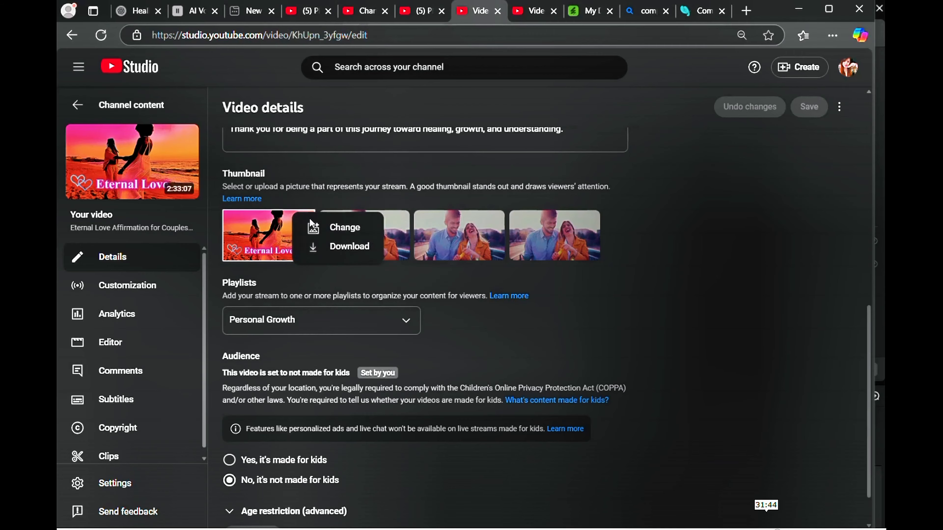
click(327, 229)
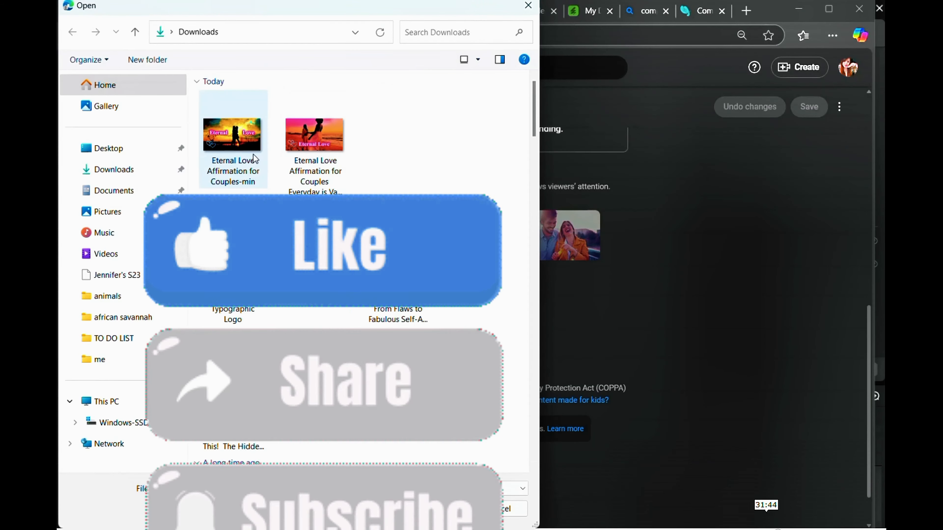
double_click(234, 111)
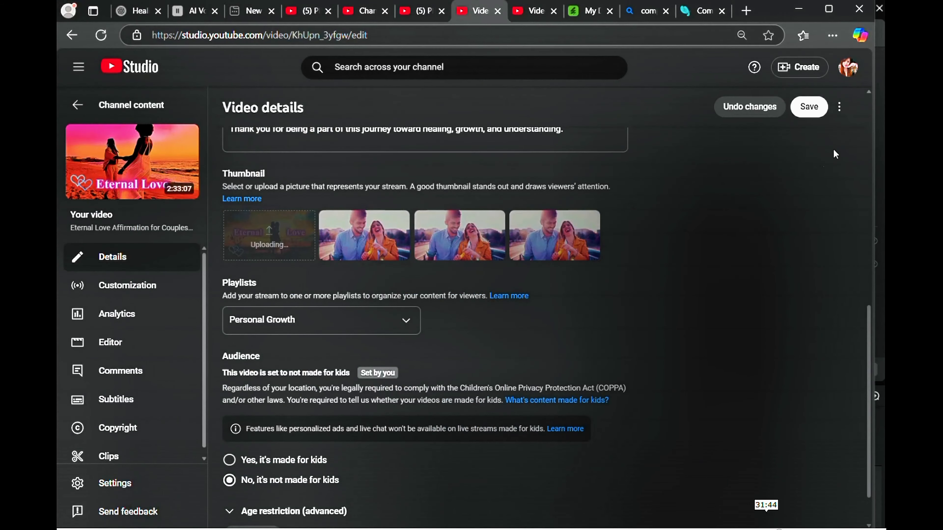
Shorten the live replay's title to "Eternal Love Affirmation for Couples" and save the changes
drag(876, 333, 878, 118)
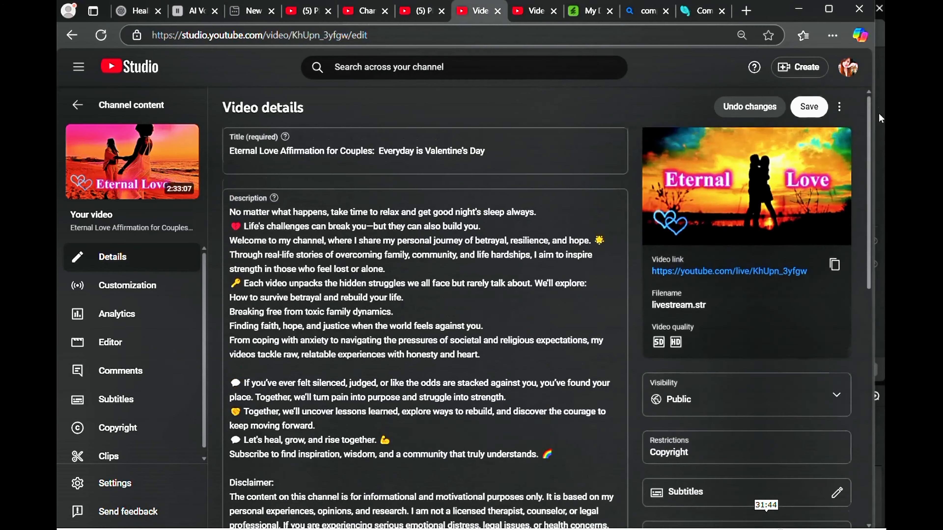
drag(550, 165, 376, 150)
key(BackSpace)
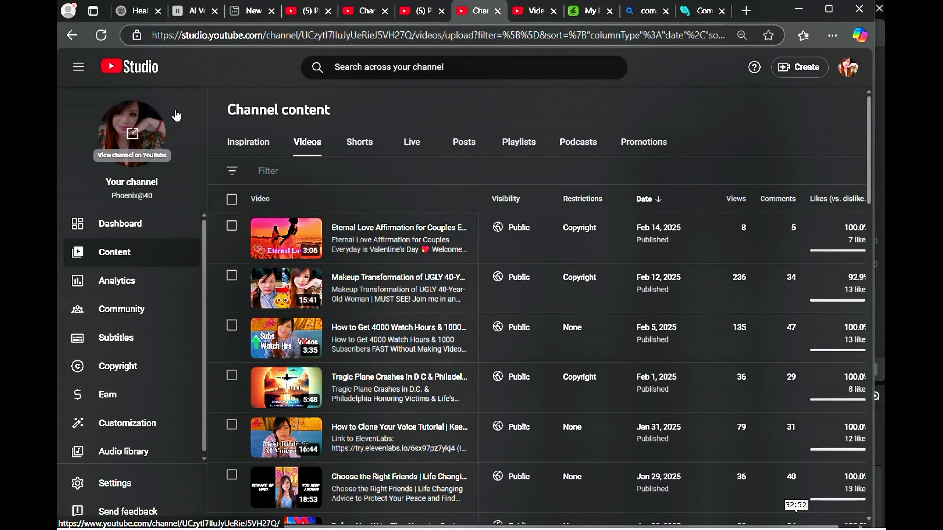
Check the Eternal Love live replay and uploaded video among the live streams and videos on the public channel page
click(412, 8)
scroll(299, 232, down, 3)
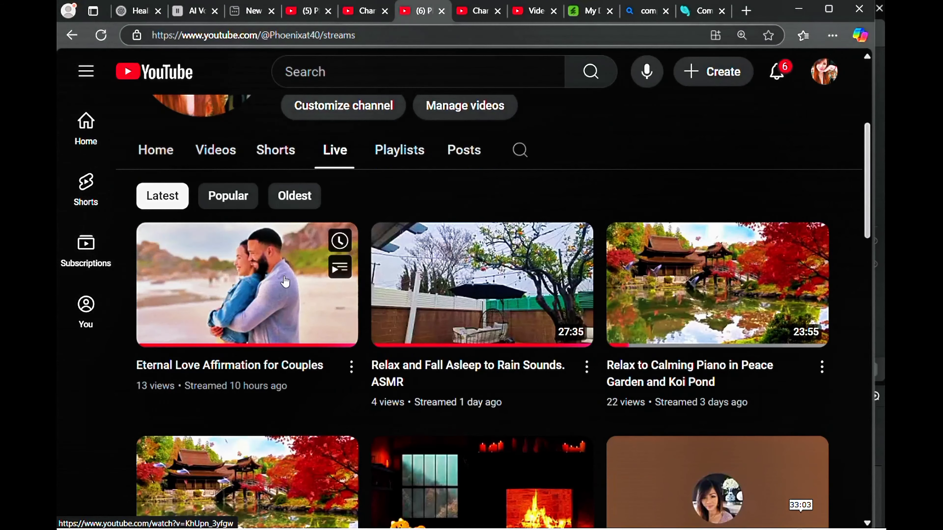
click(217, 150)
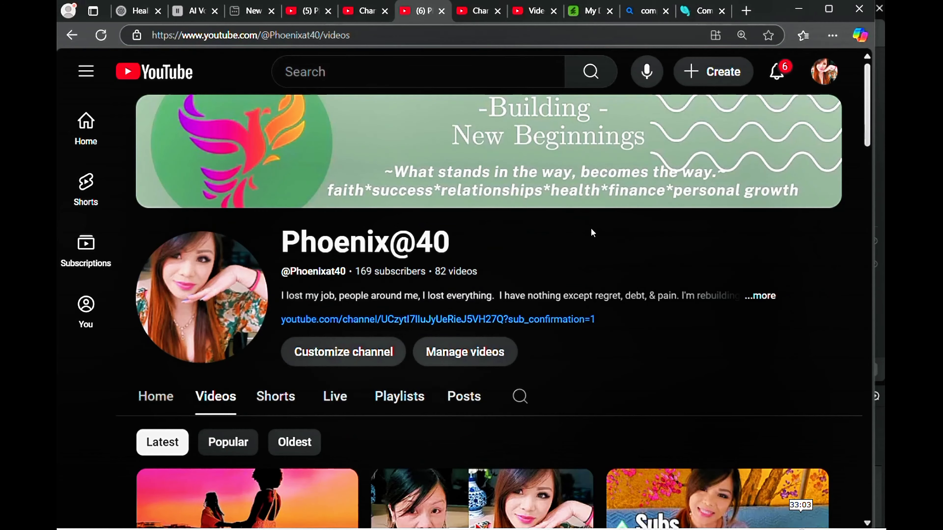
scroll(342, 414, down, 5)
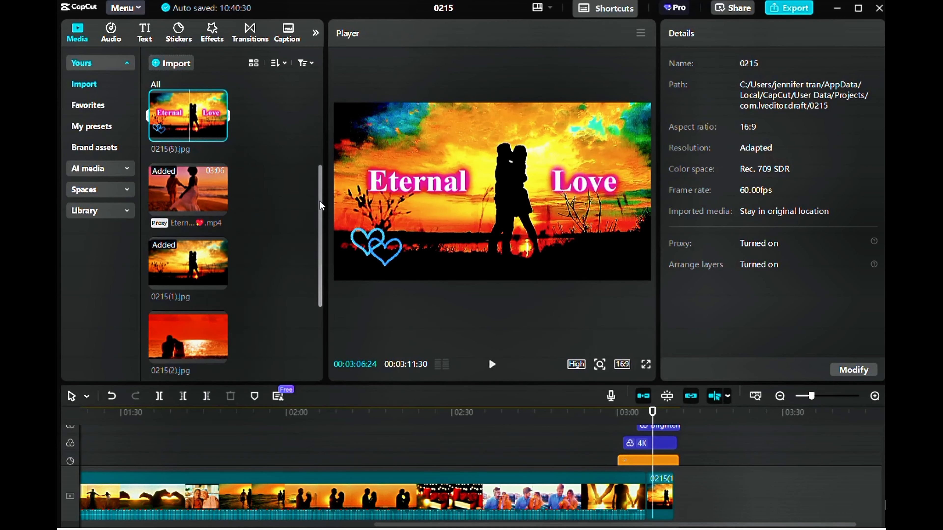
Switch to CapCut and preview the "Eternal Love Affirmation for Couples" image among the imported media
drag(320, 201, 321, 293)
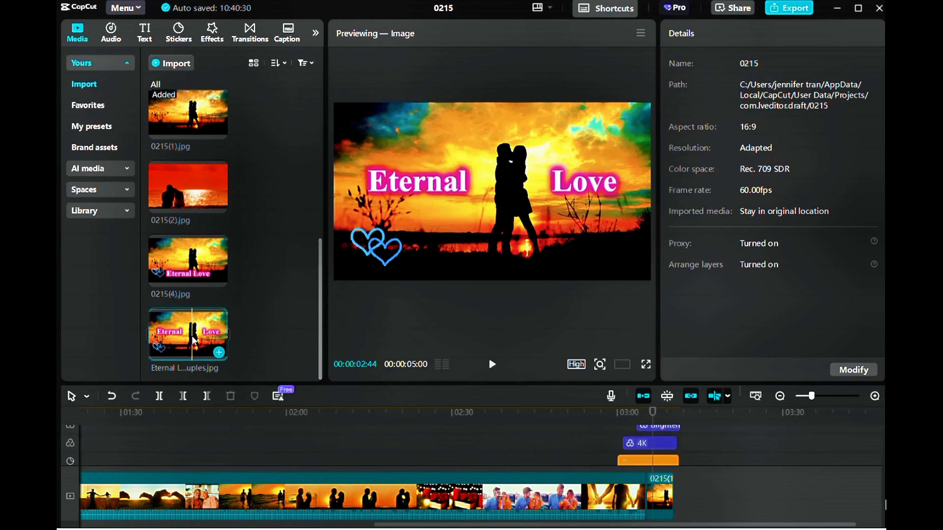